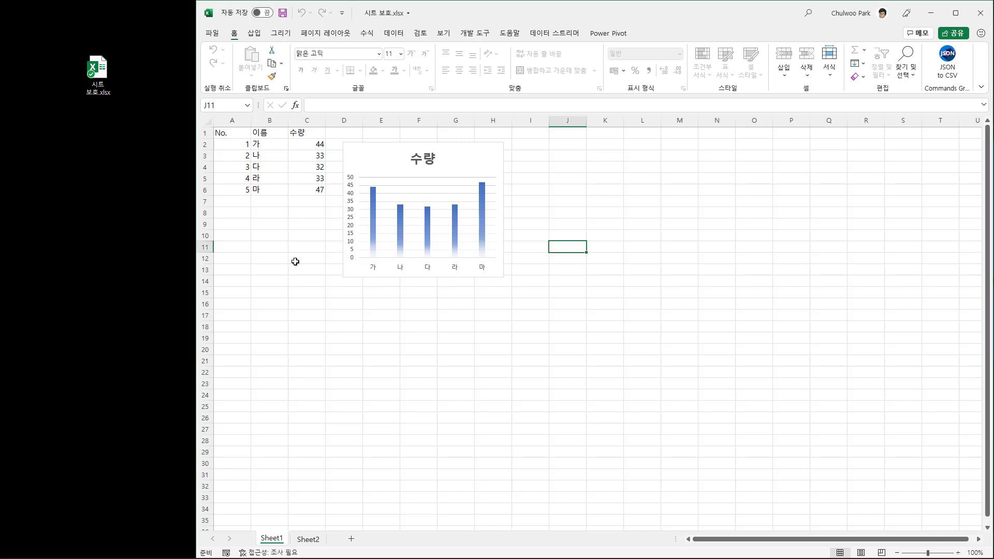
# Confirm the sheet is locked by trying to delete C3's value and dismissing the protection warning.
pyautogui.click(290, 183)
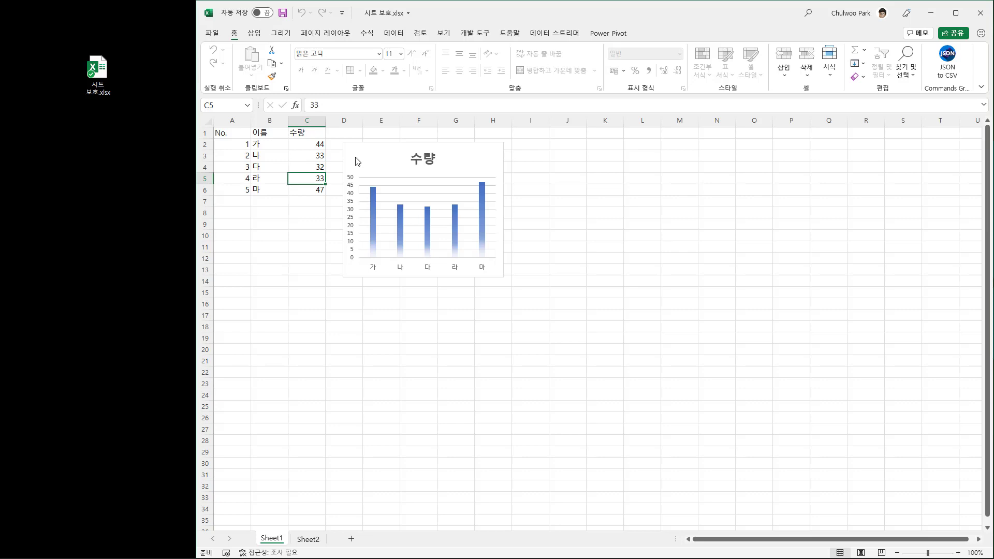
pyautogui.click(275, 158)
pyautogui.click(308, 156)
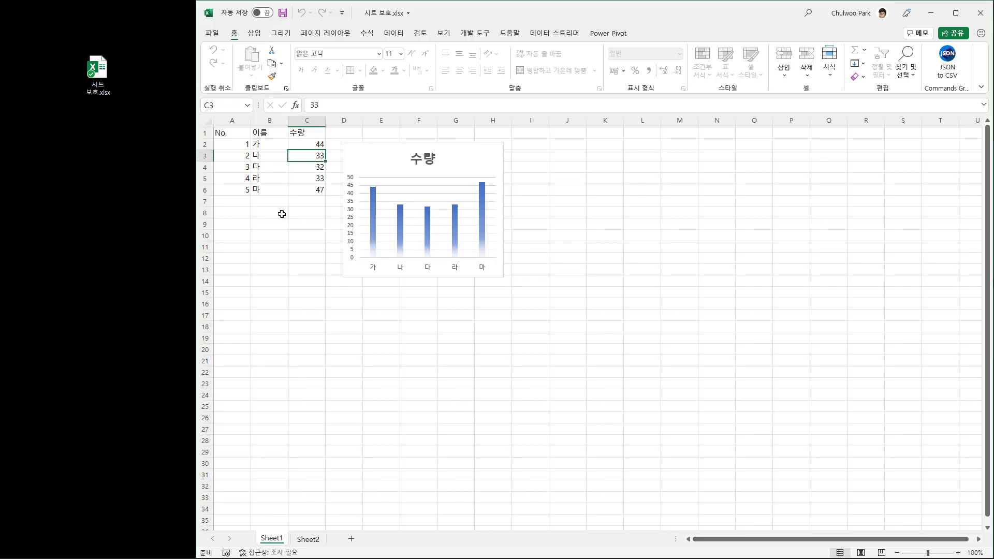
pyautogui.press('Delete')
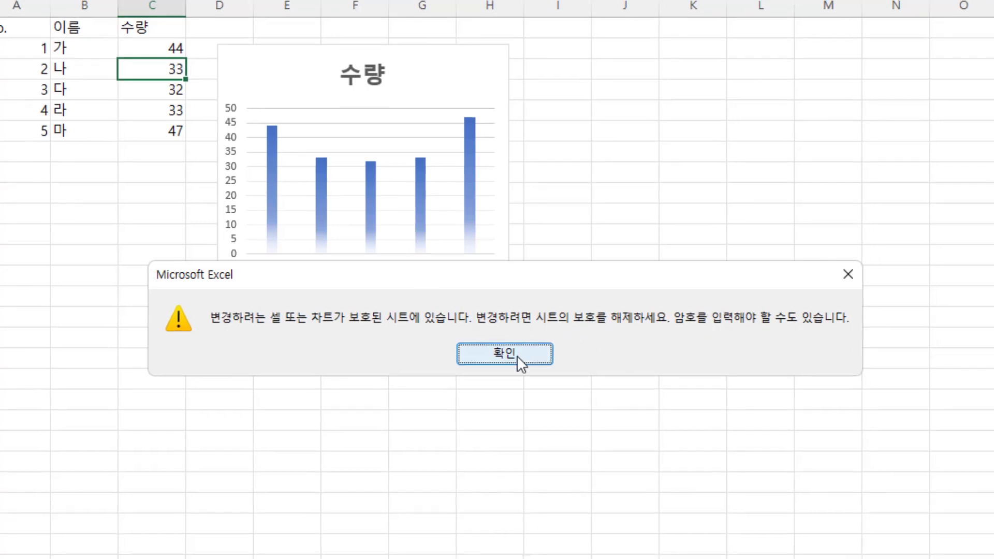
pyautogui.click(517, 356)
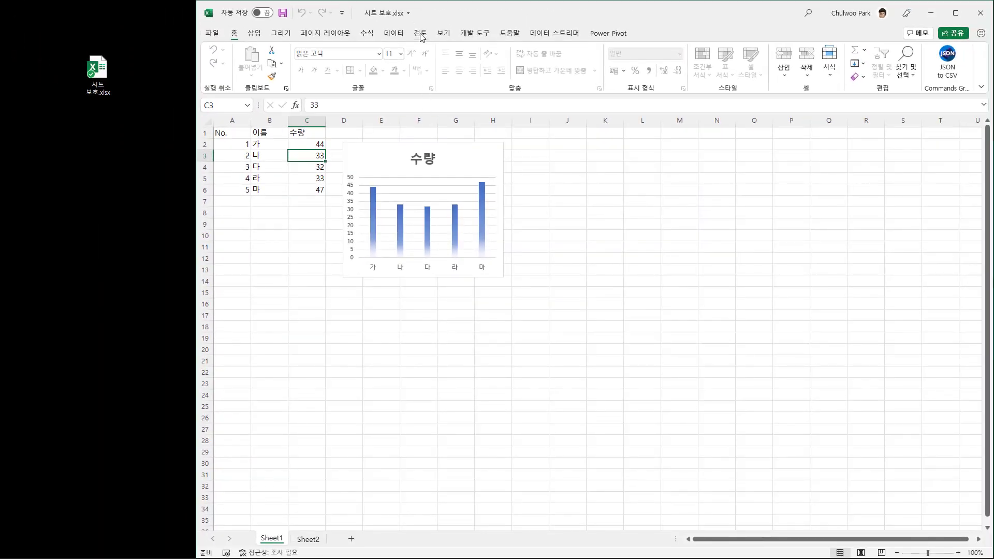
# Remove Sheet1's protection on the 검토 tab using the sheet password.
pyautogui.click(420, 34)
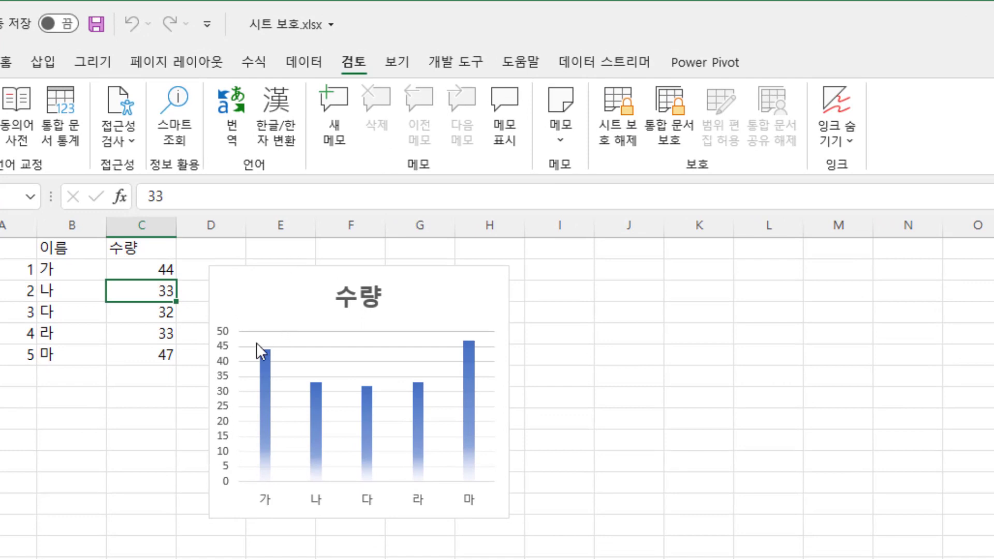
pyautogui.click(629, 135)
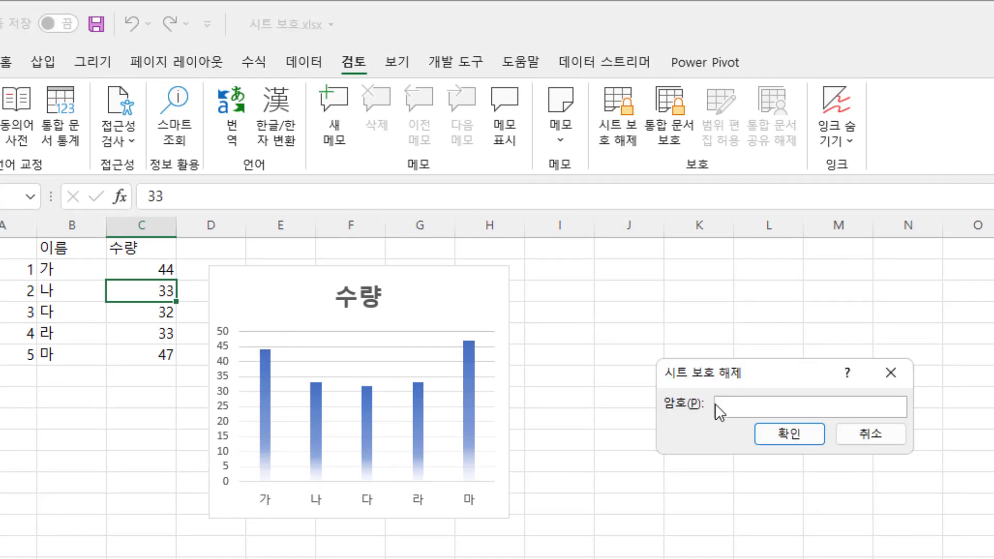
pyautogui.click(792, 437)
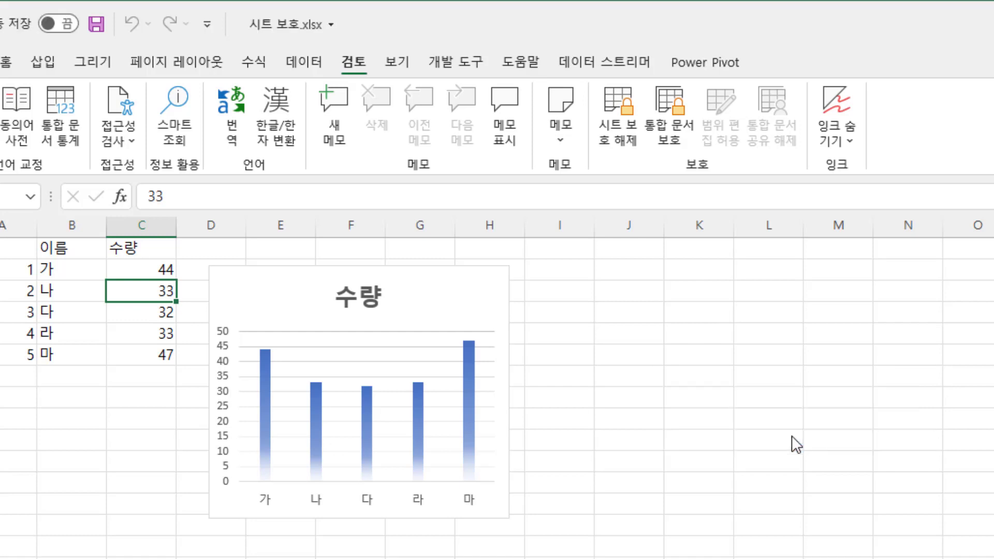
# Nudge the 수량 chart slightly down and right to show it is now editable.
pyautogui.click(133, 354)
pyautogui.click(137, 321)
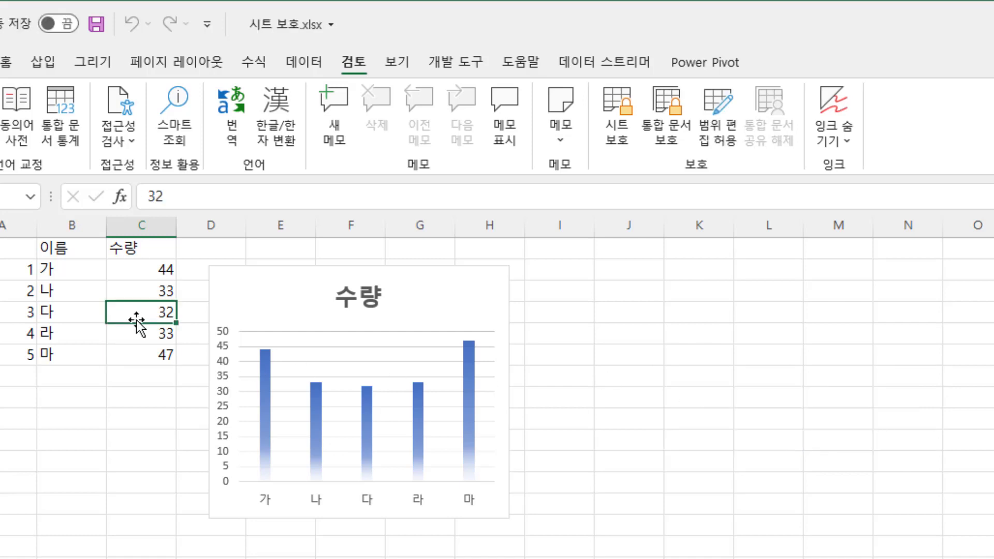
pyautogui.moveTo(222, 326)
pyautogui.mouseDown()
pyautogui.moveTo(344, 339)
pyautogui.moveTo(248, 321)
pyautogui.moveTo(225, 330)
pyautogui.mouseUp()
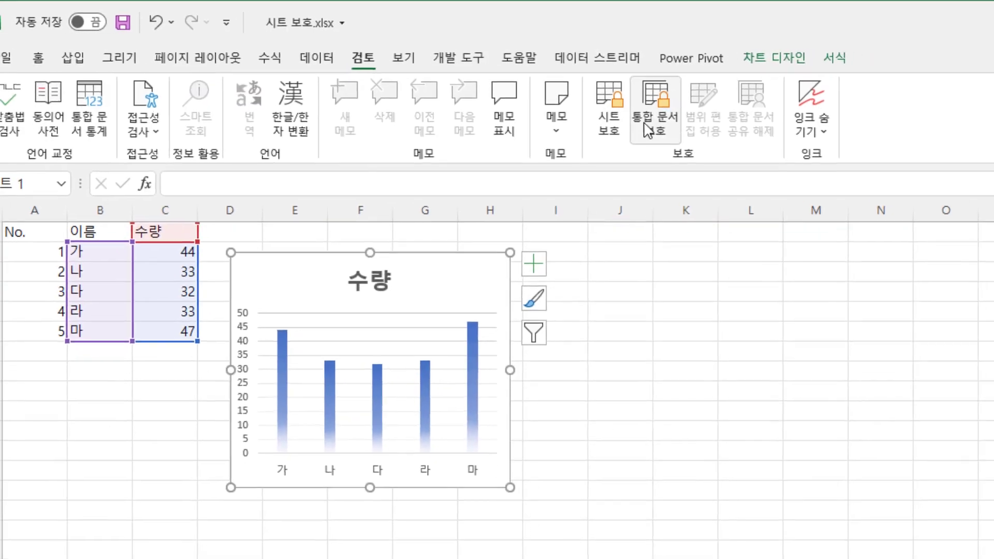
# Protect Sheet1 again with a password, confirming it when re-entered.
pyautogui.click(609, 112)
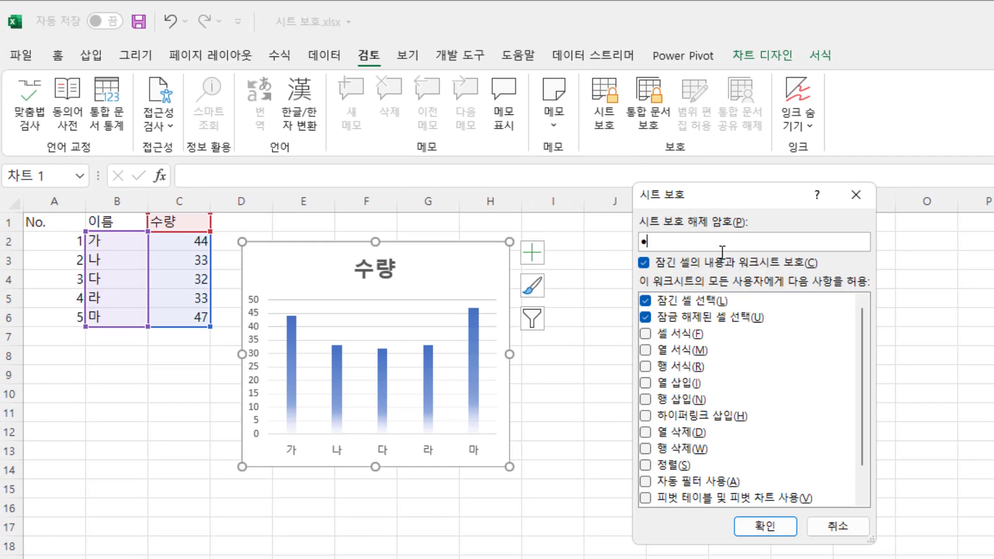
pyautogui.press('Return')
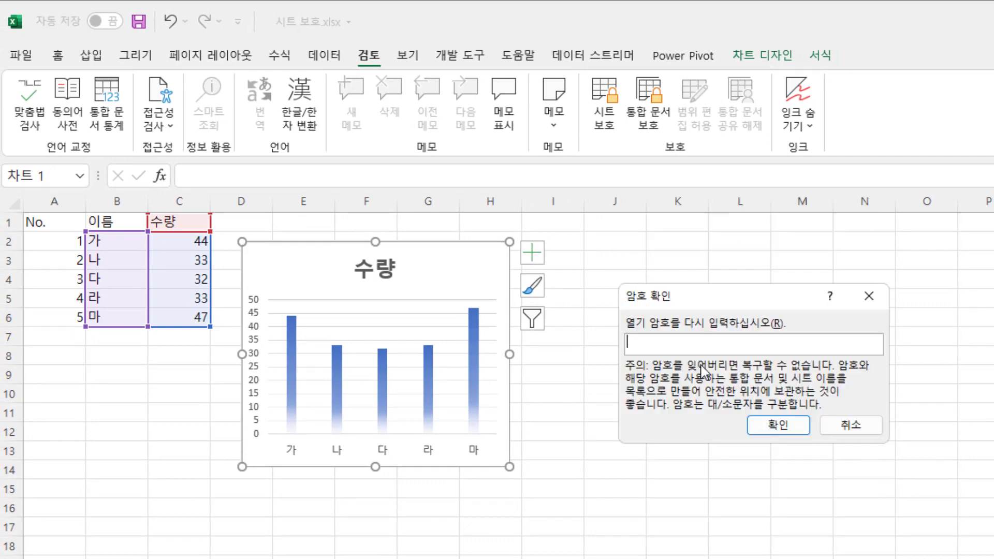
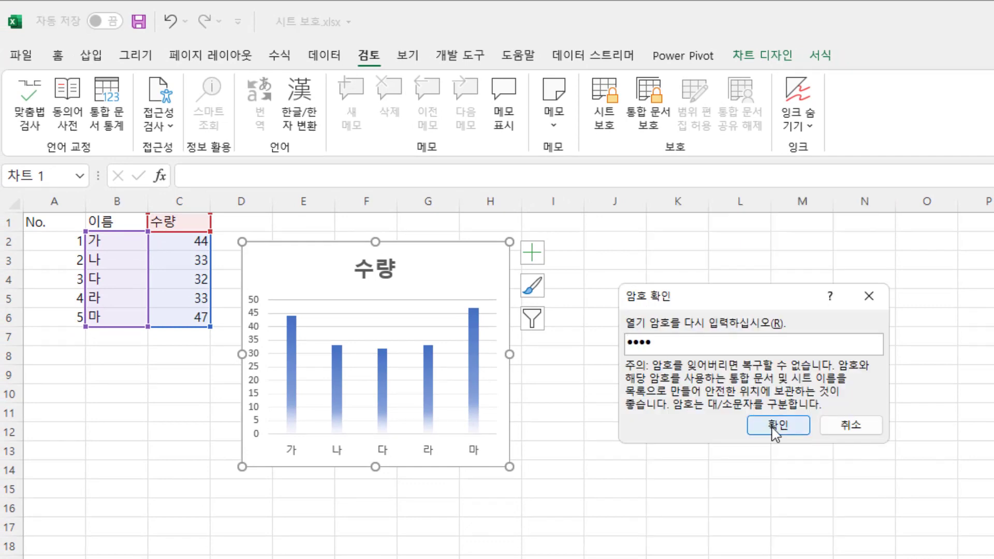
pyautogui.click(775, 427)
pyautogui.click(178, 275)
pyautogui.click(91, 57)
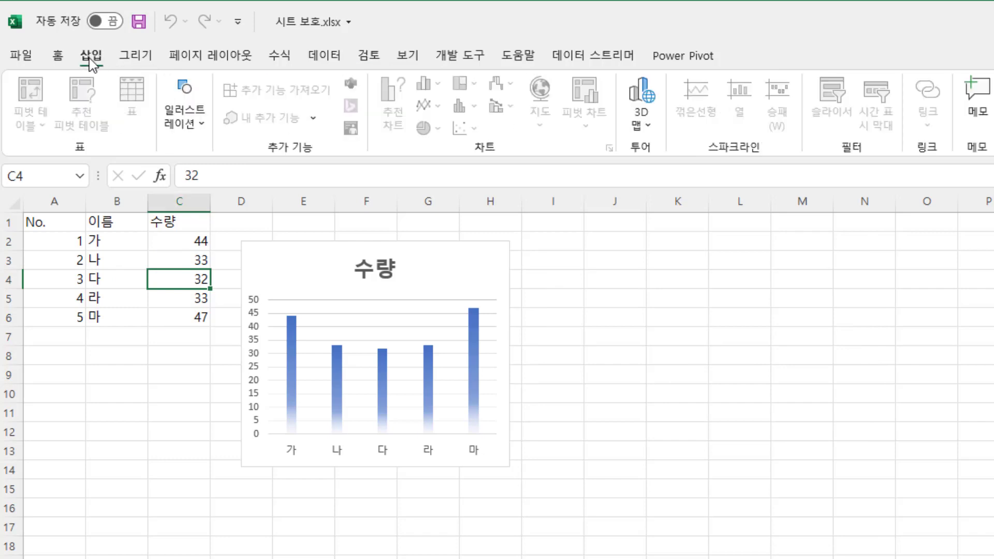
pyautogui.click(59, 58)
pyautogui.click(128, 294)
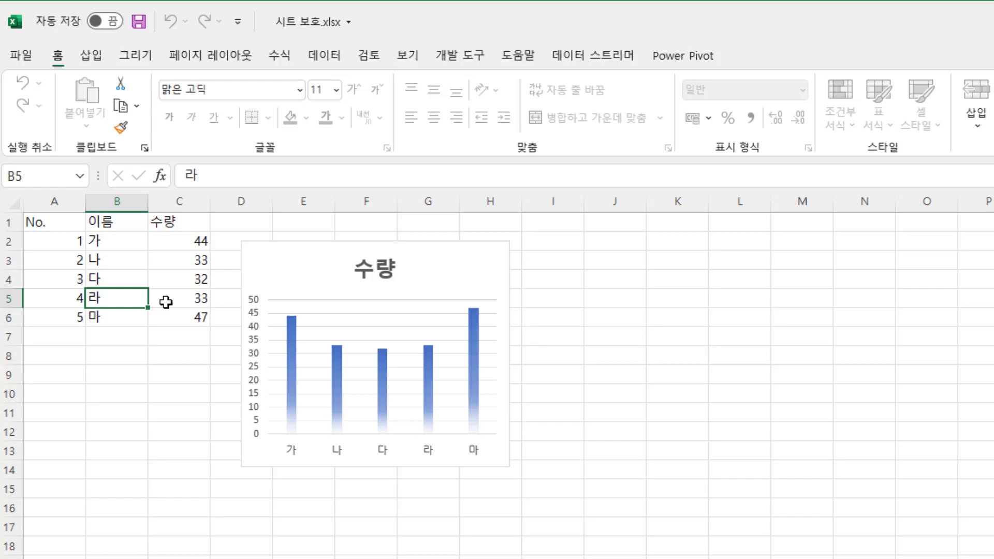
pyautogui.click(192, 301)
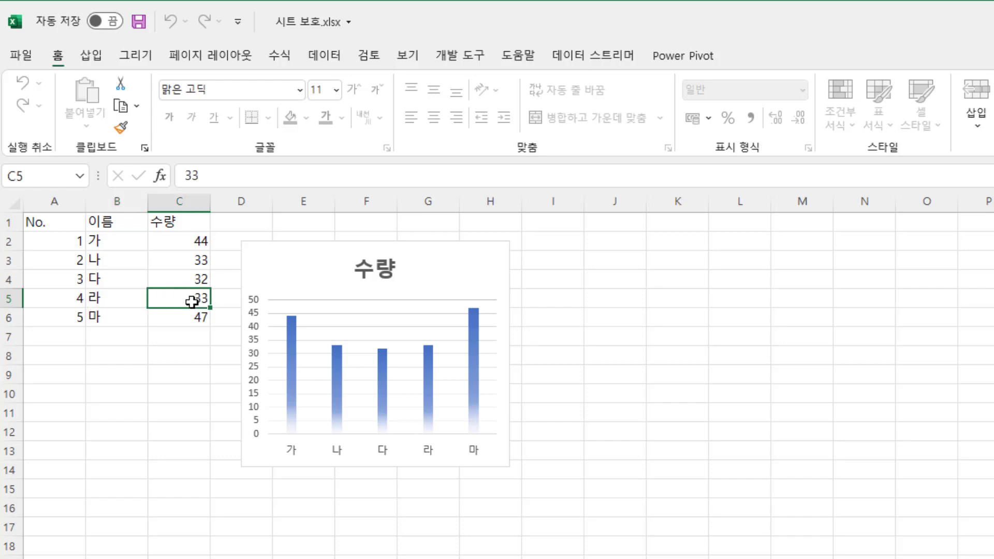
pyautogui.click(191, 317)
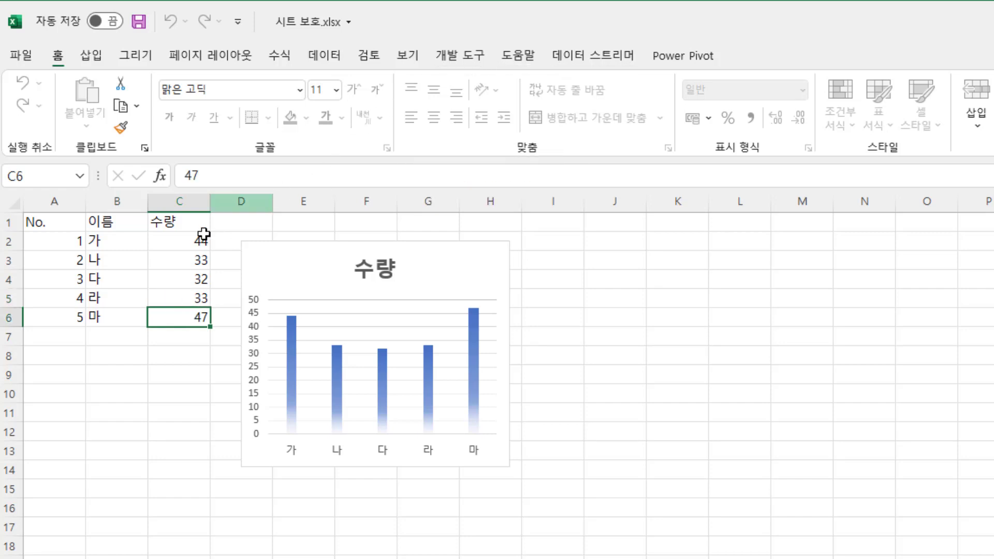
pyautogui.moveTo(104, 240); pyautogui.dragTo(166, 299)
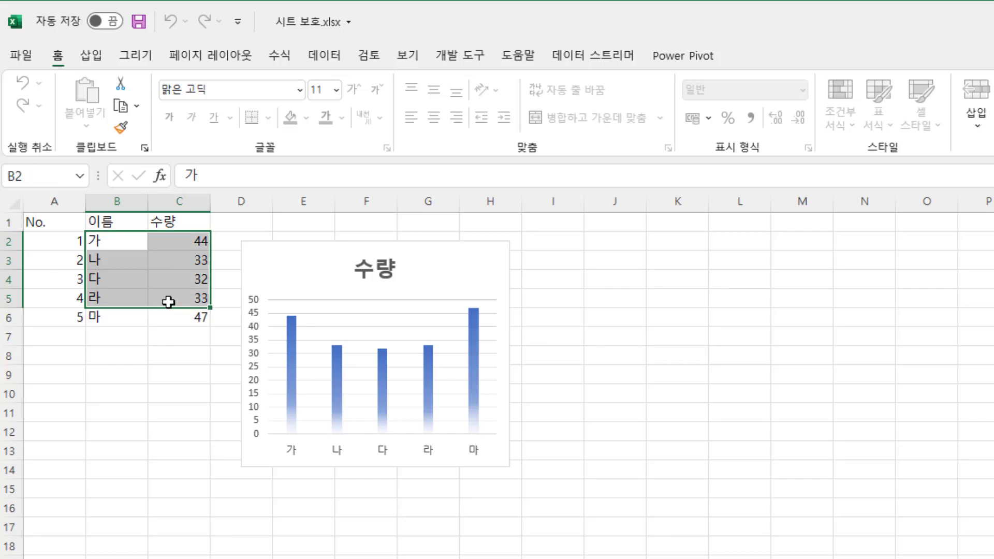
pyautogui.click(176, 295)
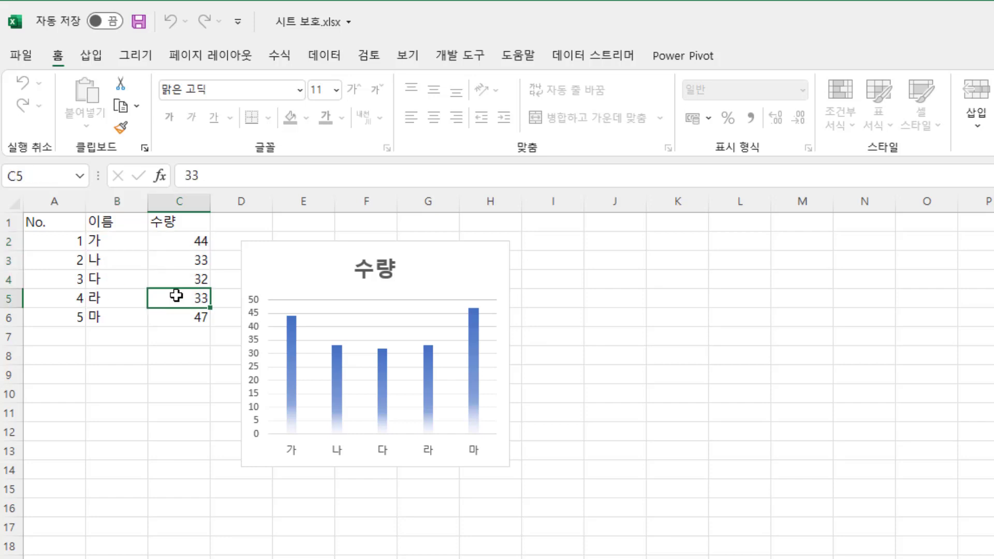
pyautogui.click(183, 322)
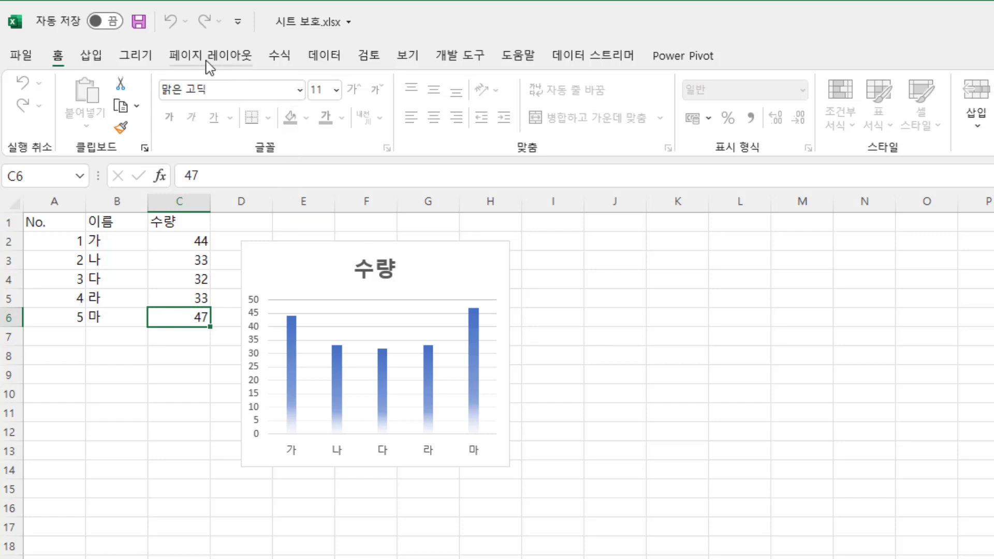
# Try 시트 보호 해제 and cancel the password prompt, leaving Sheet1 protected.
pyautogui.click(381, 56)
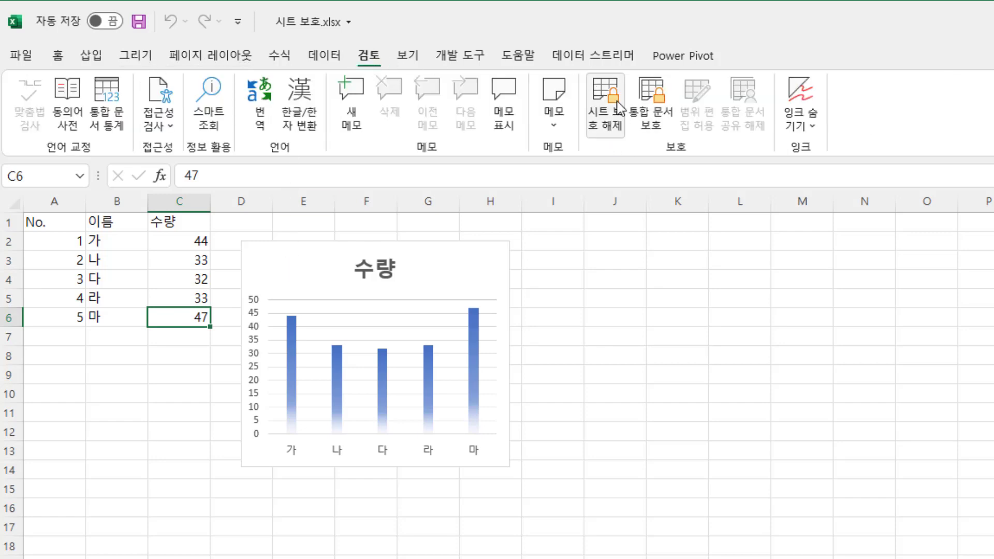
pyautogui.click(573, 312)
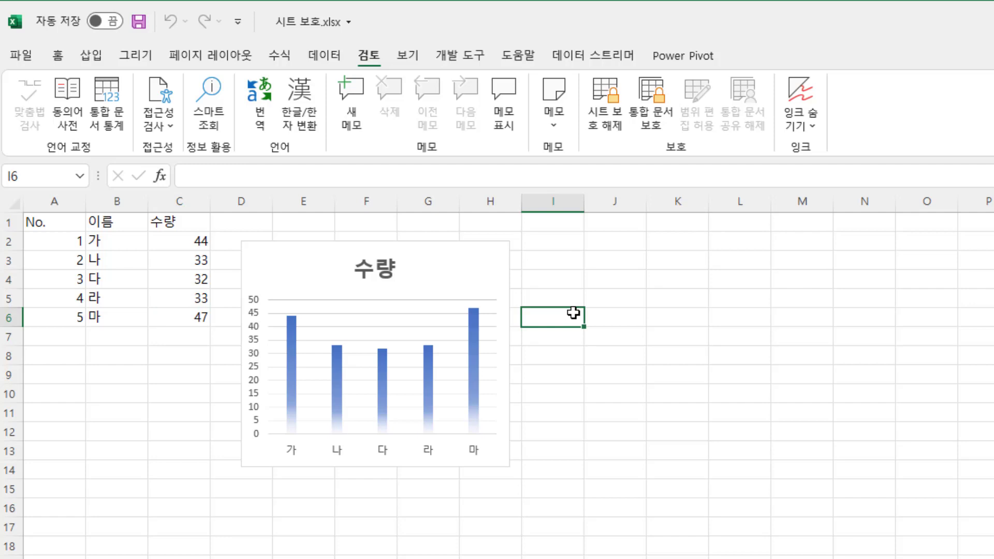
pyautogui.click(167, 298)
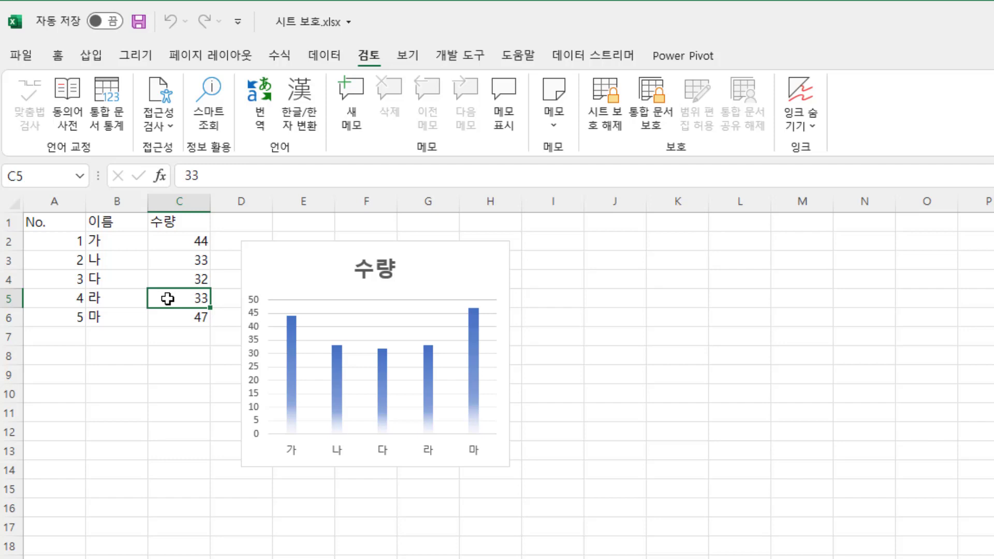
pyautogui.click(186, 242)
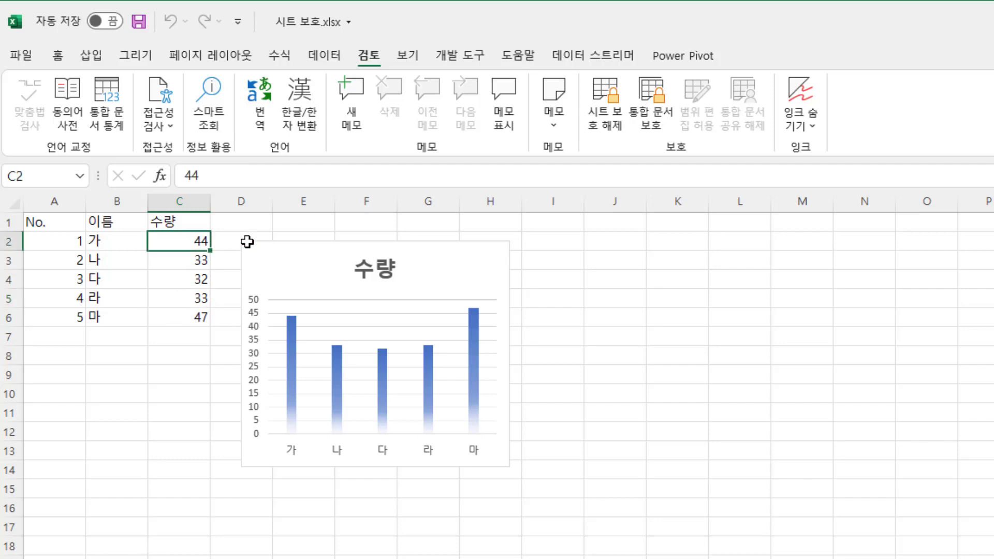
pyautogui.click(615, 137)
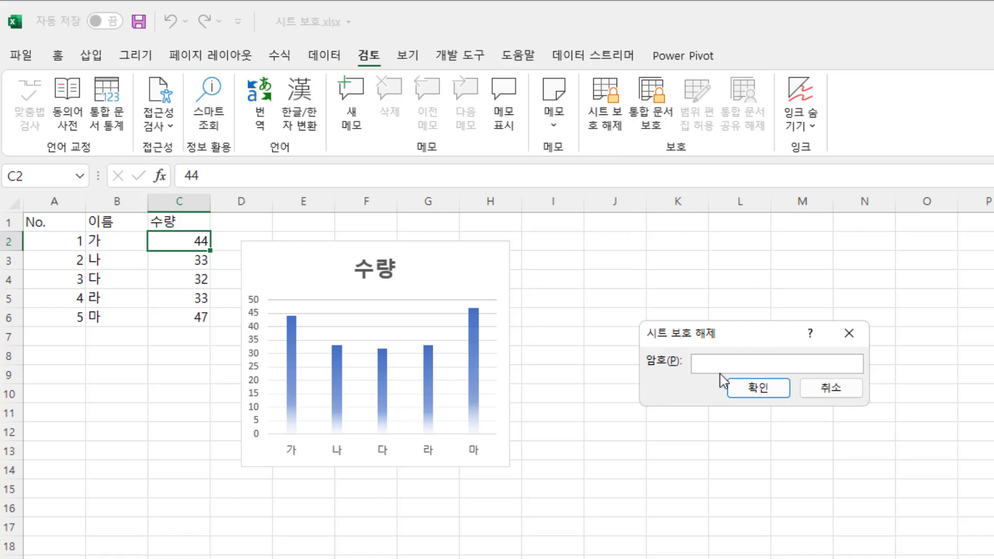
pyautogui.click(828, 390)
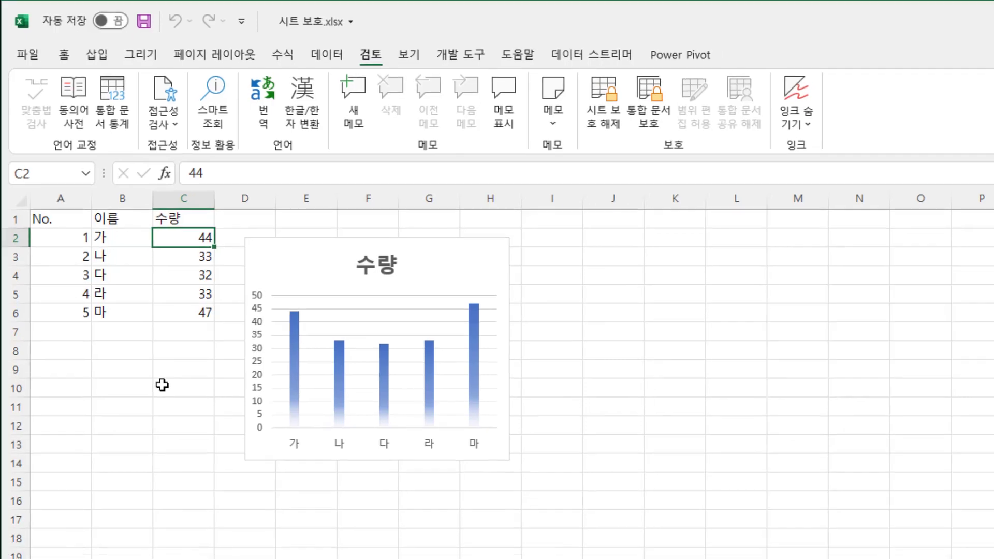
pyautogui.click(162, 384)
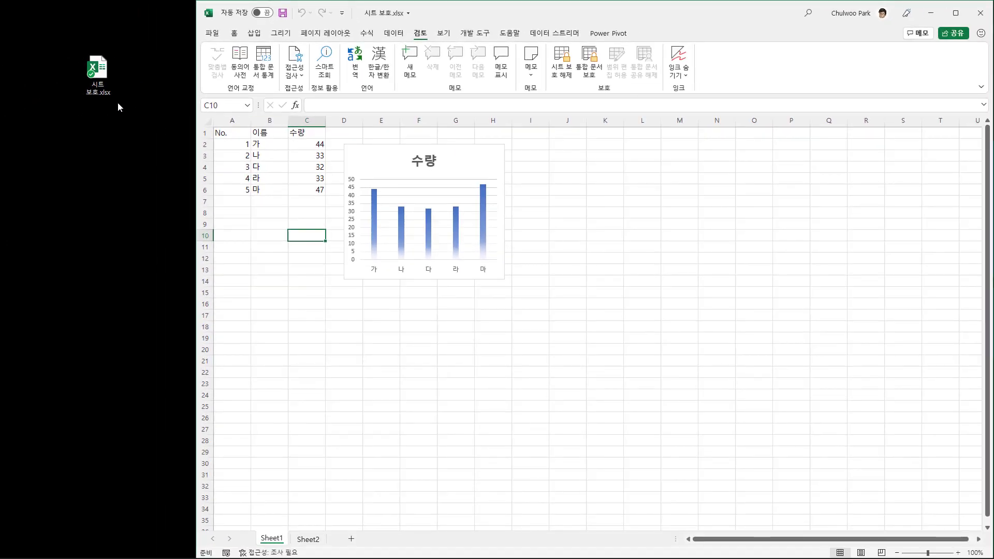
# Duplicate 시트 보호.xlsx on the desktop with copy and paste.
pyautogui.click(116, 64)
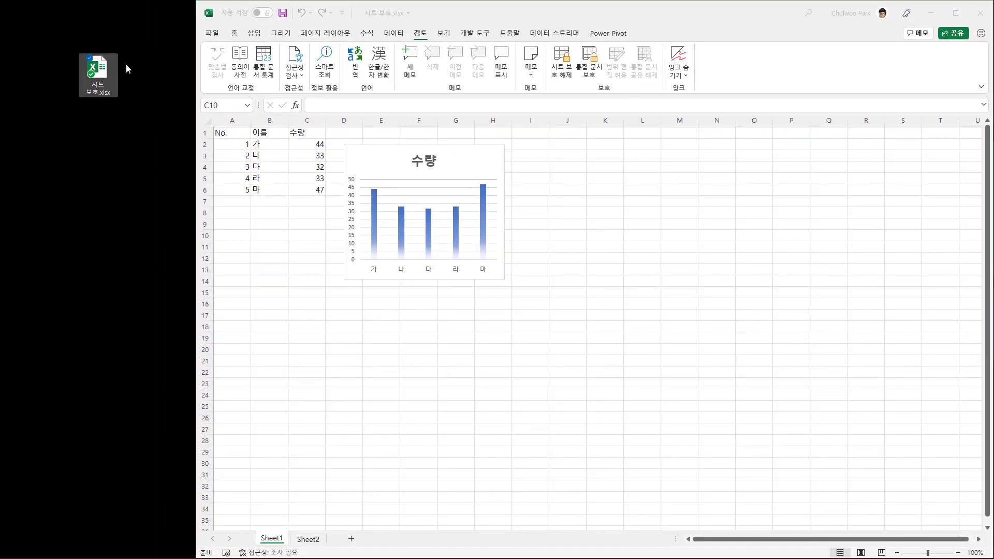
pyautogui.hotkey('ctrl', 'c')
pyautogui.hotkey('ctrl', 'v')
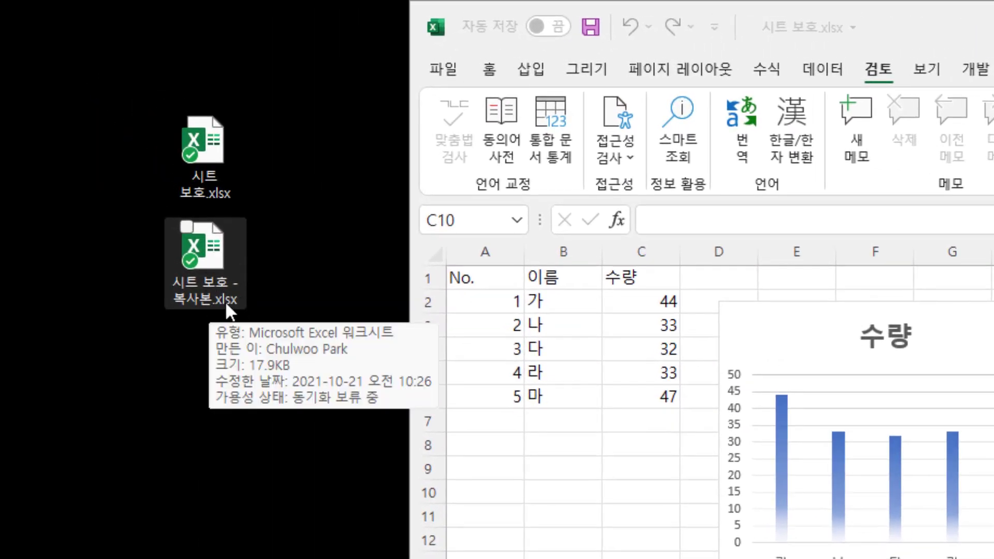
pyautogui.click(83, 136)
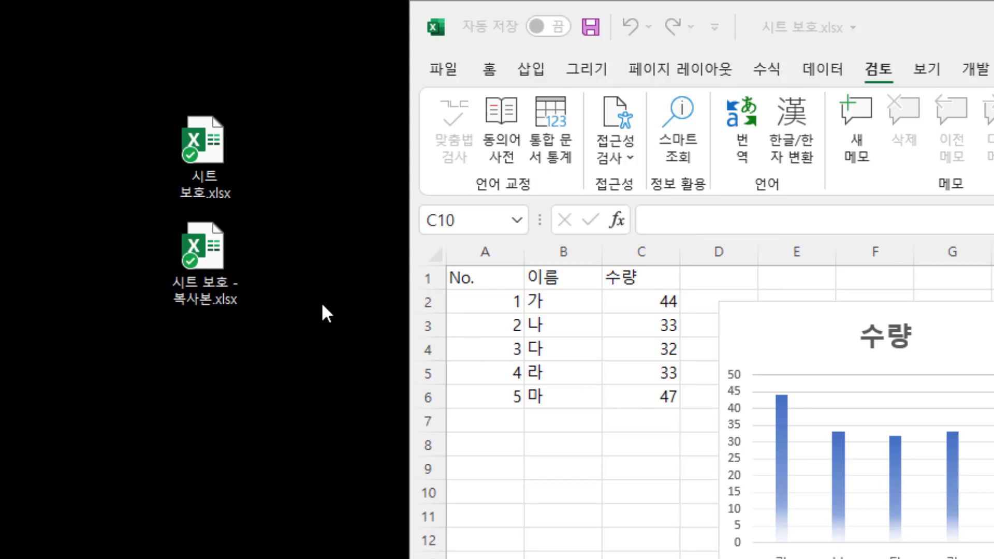
# Rename the copy's extension from .xlsx to .zip, accepting the extension-change warning.
pyautogui.click(198, 293)
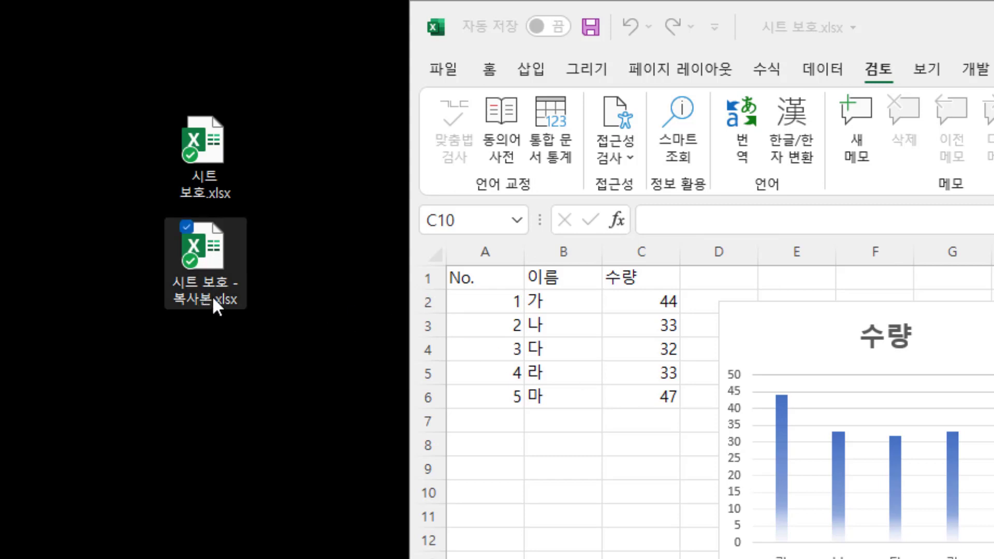
pyautogui.click(212, 295)
pyautogui.click(214, 295)
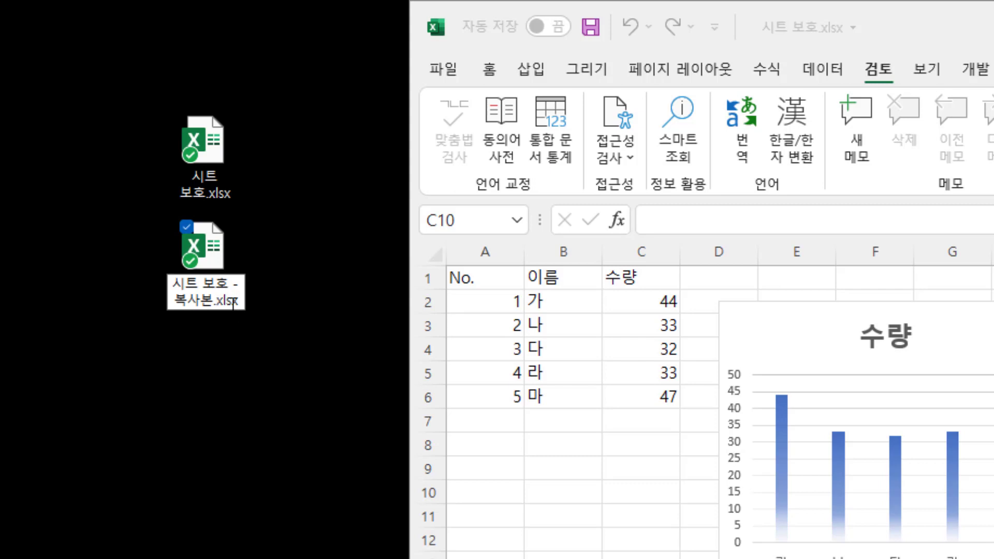
pyautogui.press('Delete')
pyautogui.press('Delete')
pyautogui.press('Delete')
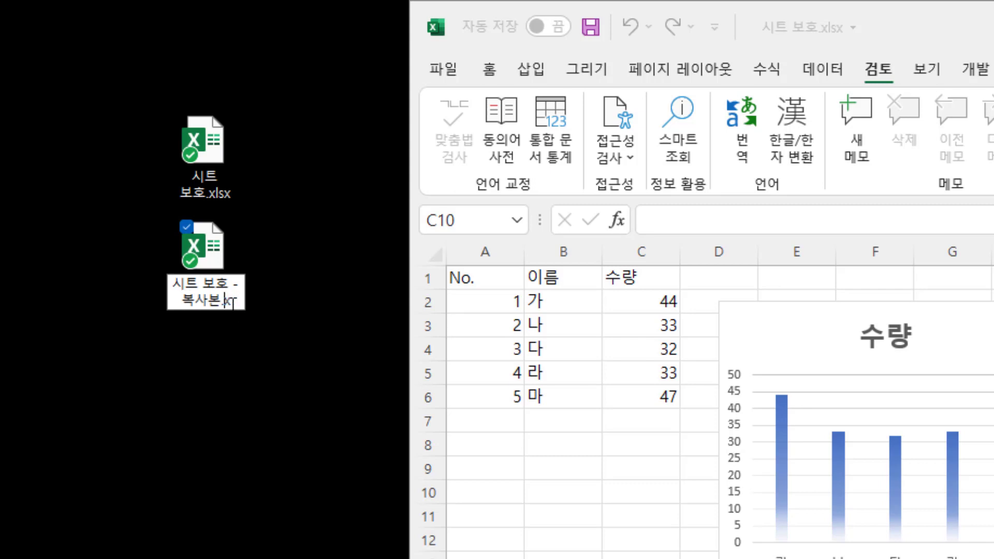
pyautogui.press('Delete')
pyautogui.write('카')
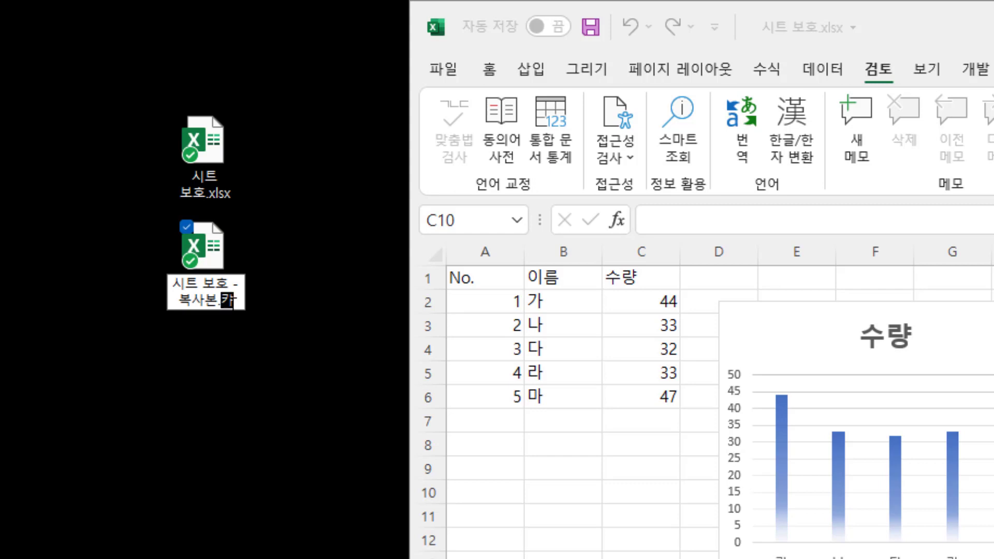
pyautogui.press('BackSpace')
pyautogui.press('BackSpace')
pyautogui.write('zip')
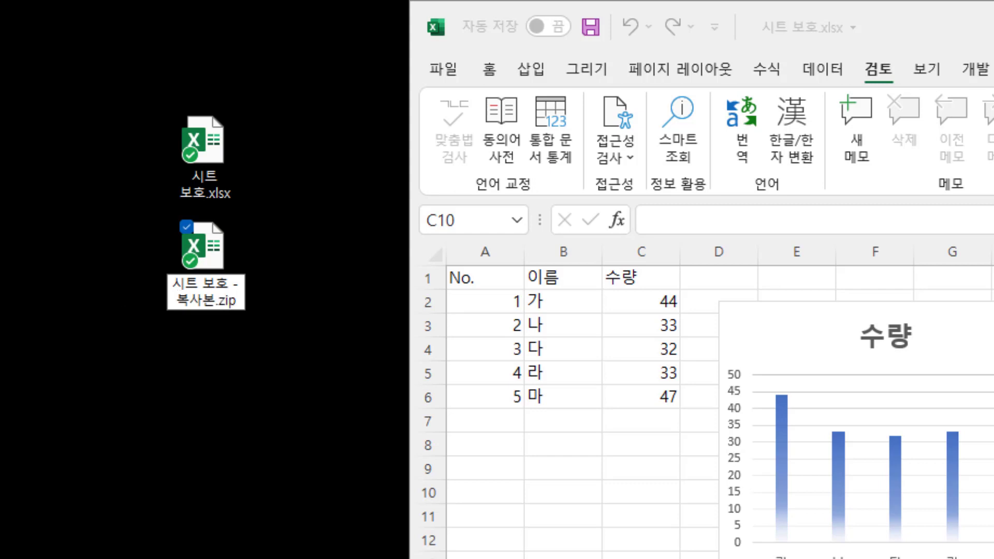
pyautogui.press('Return')
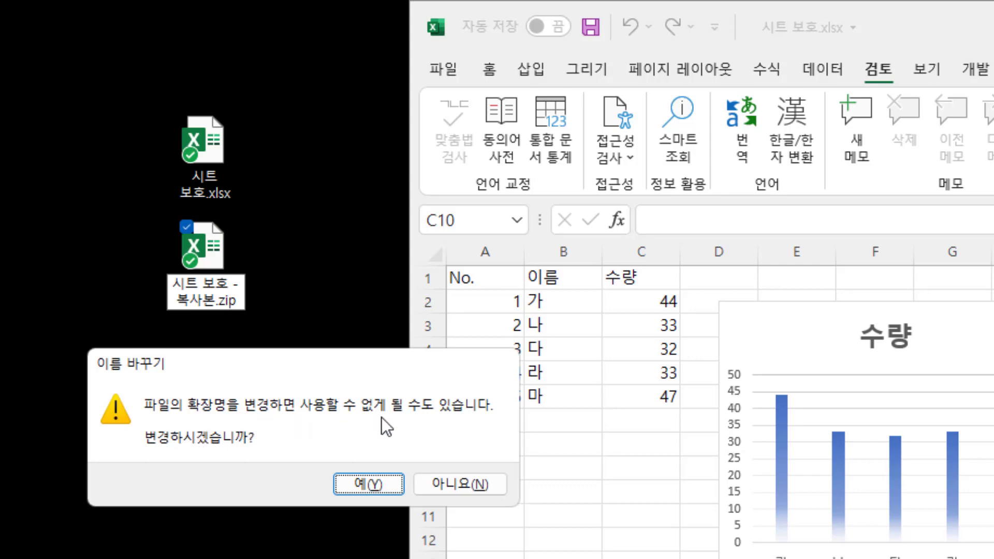
pyautogui.click(357, 485)
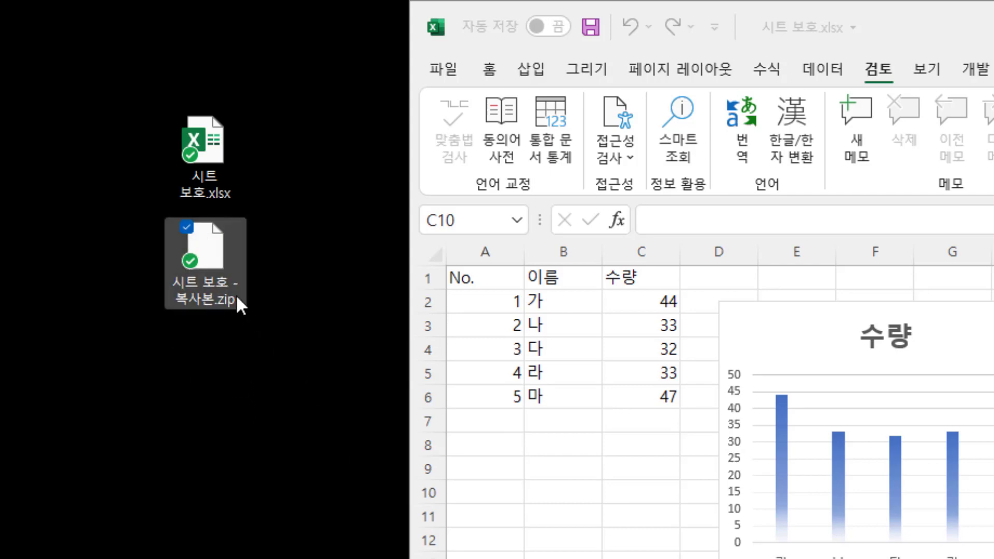
# Open 시트 보호 - 복사본.zip with 7-Zip's 압축파일 열기 from the extended context menu.
pyautogui.rightClick(212, 267)
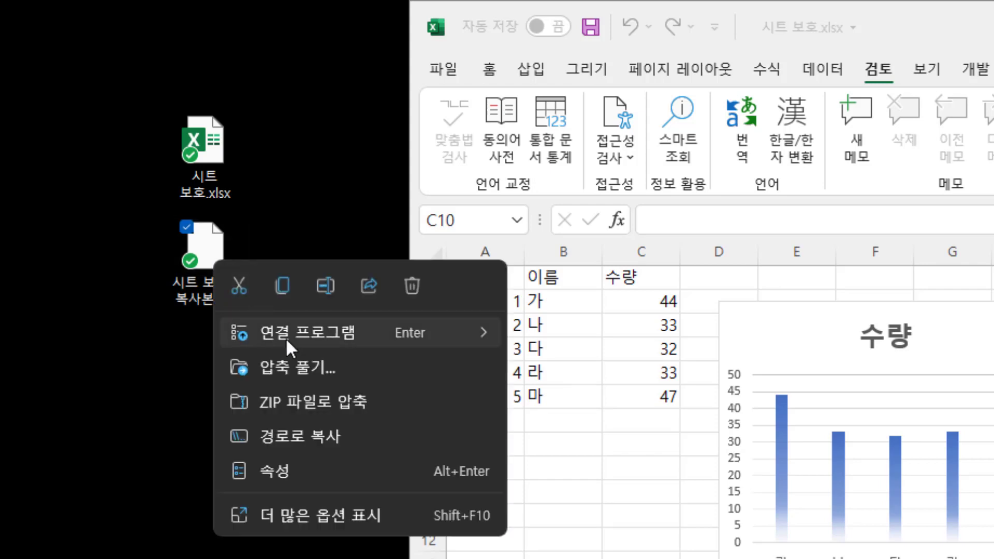
pyautogui.click(319, 515)
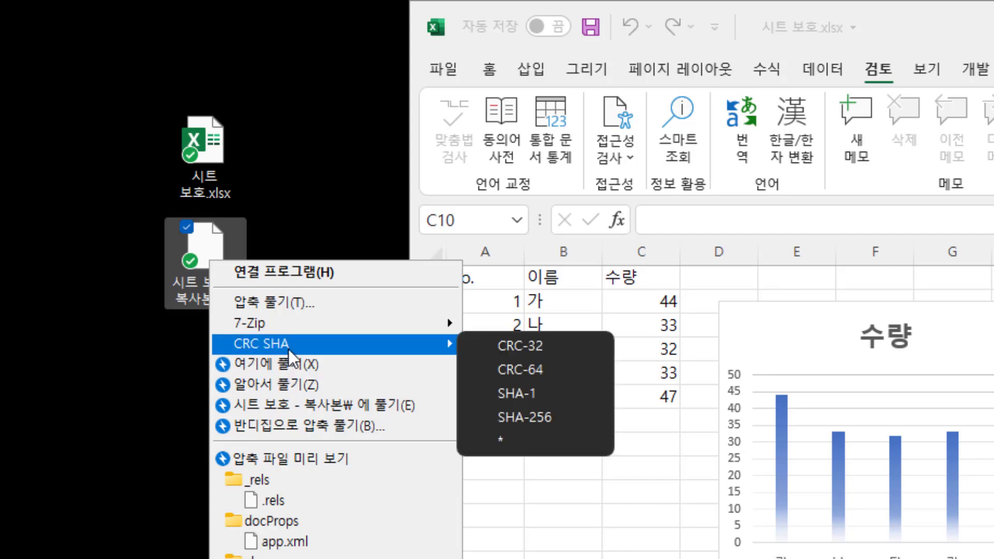
pyautogui.moveTo(256, 322)
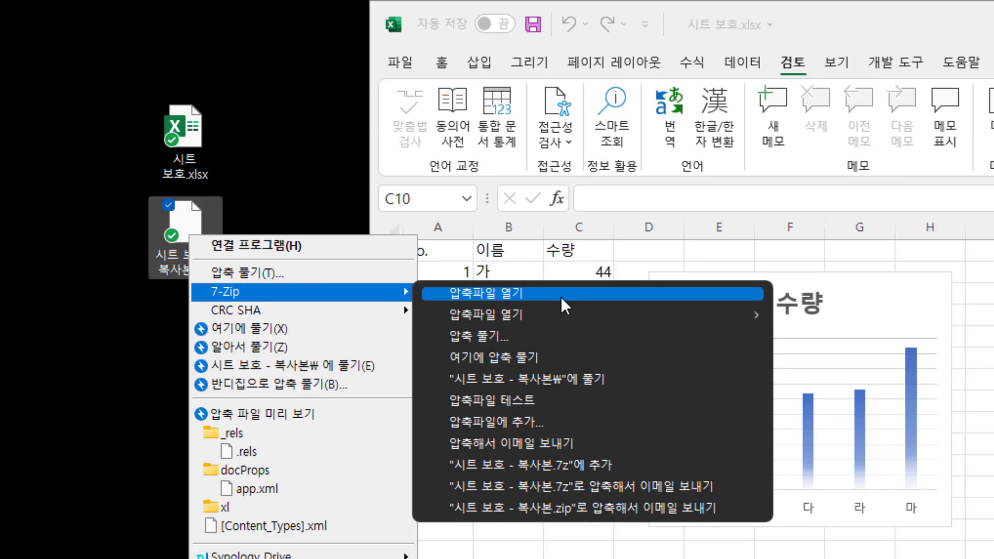
pyautogui.click(364, 193)
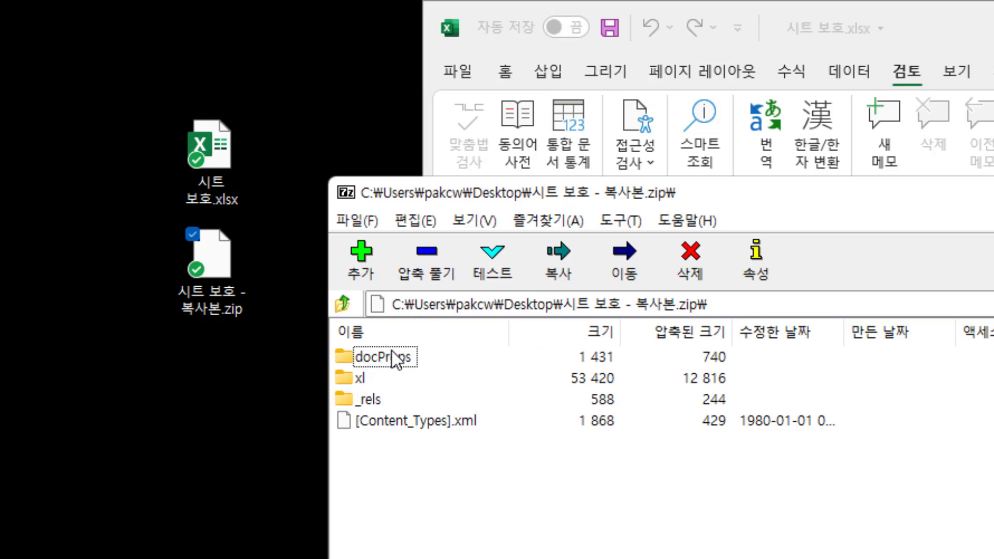
pyautogui.click(384, 362)
pyautogui.click(365, 383)
pyautogui.click(369, 400)
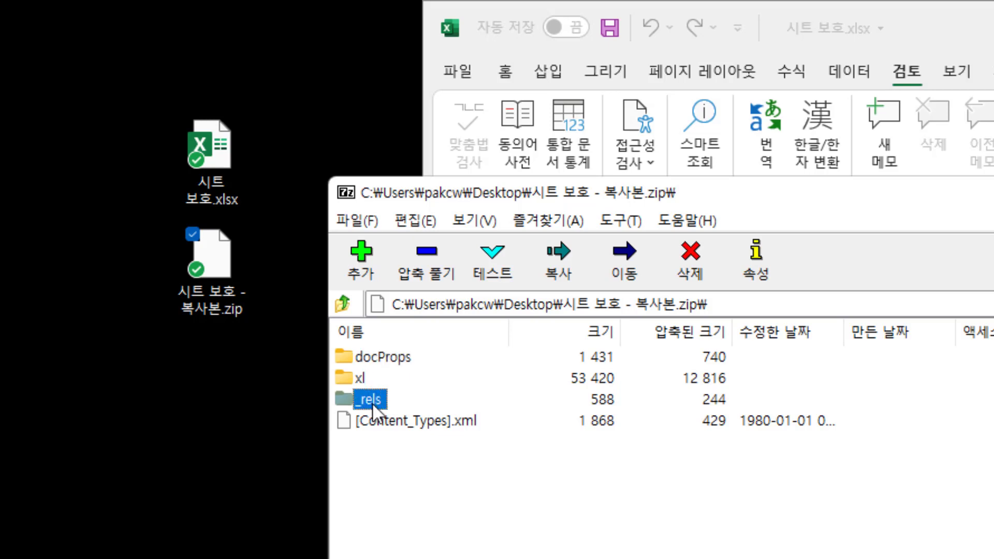
pyautogui.click(378, 420)
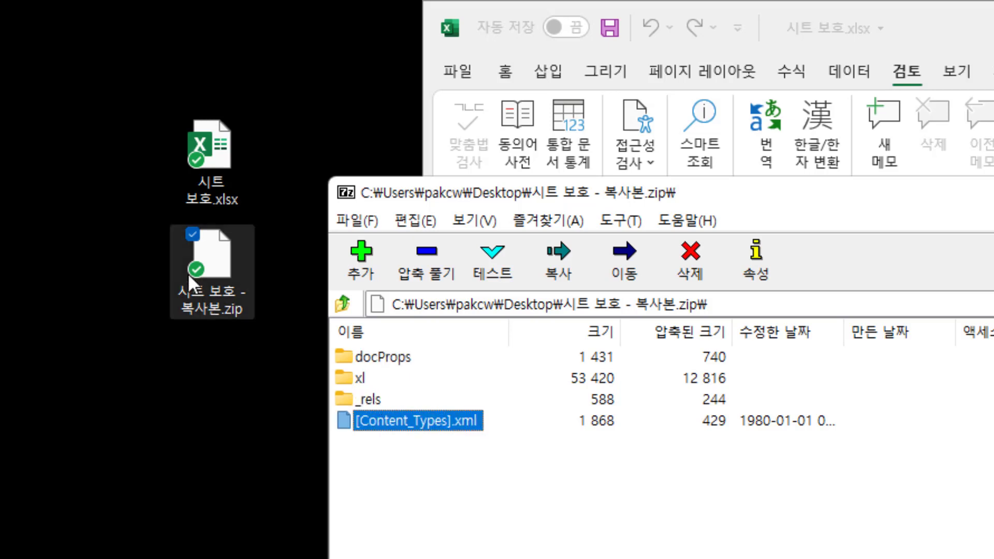
pyautogui.click(384, 359)
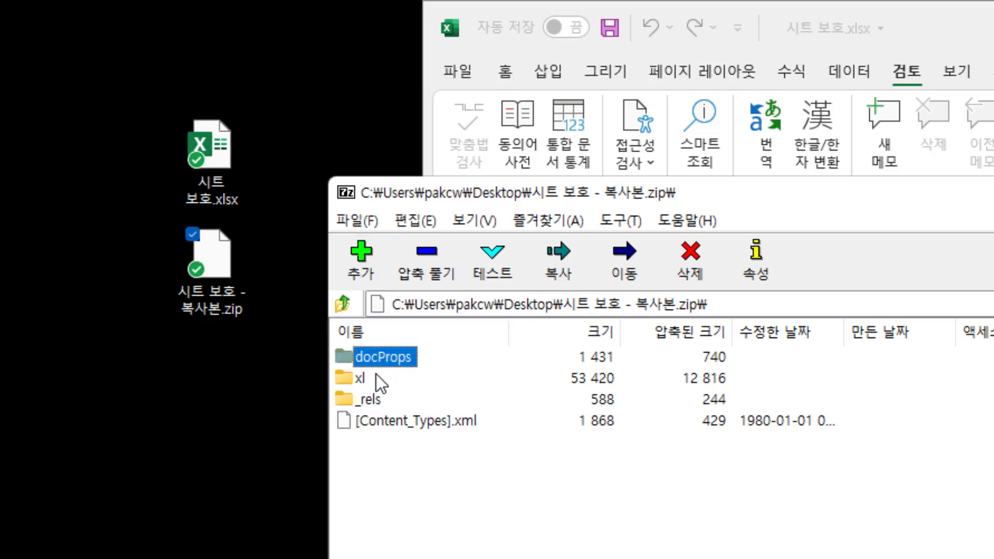
pyautogui.click(415, 422)
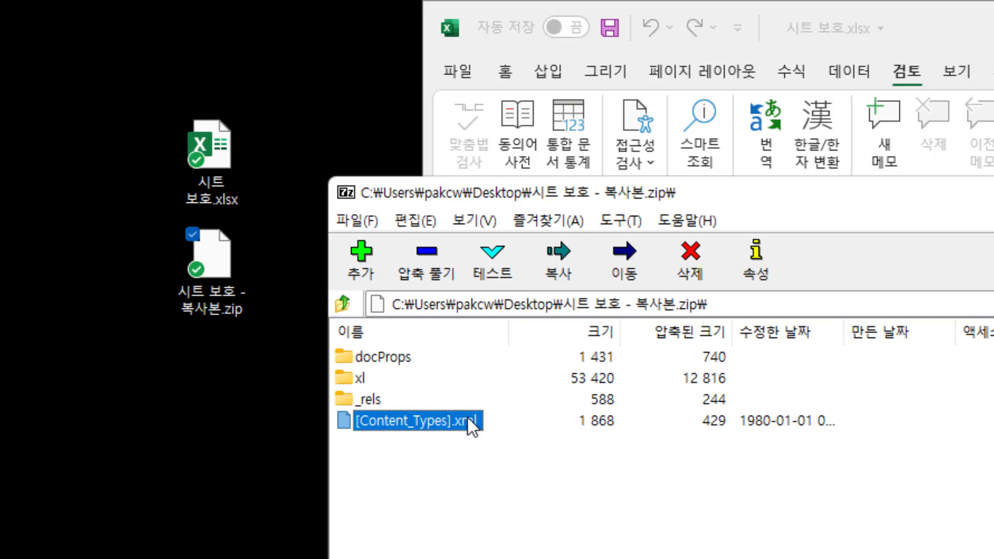
# Browse to xl\worksheets inside the archive and select sheet1.xml.
pyautogui.doubleClick(365, 379)
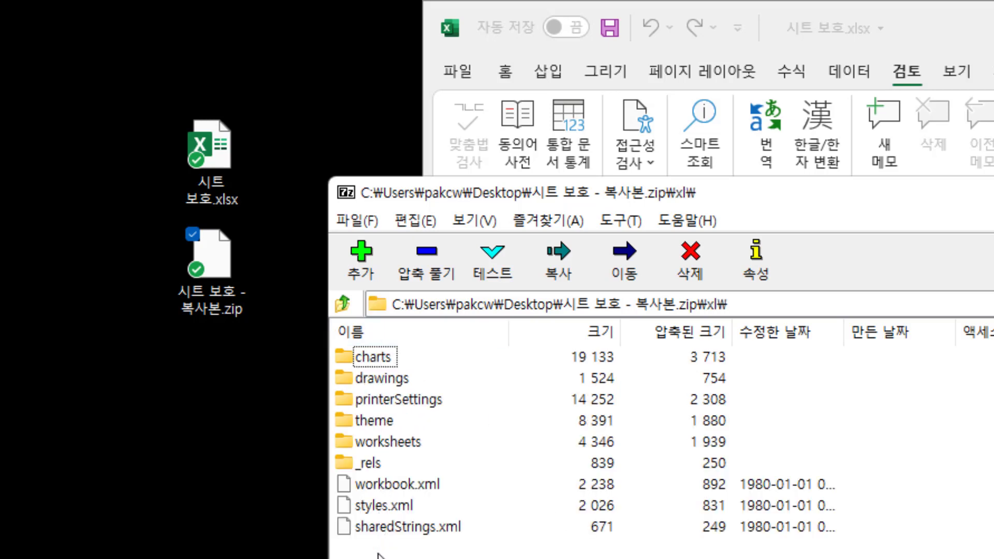
pyautogui.doubleClick(363, 448)
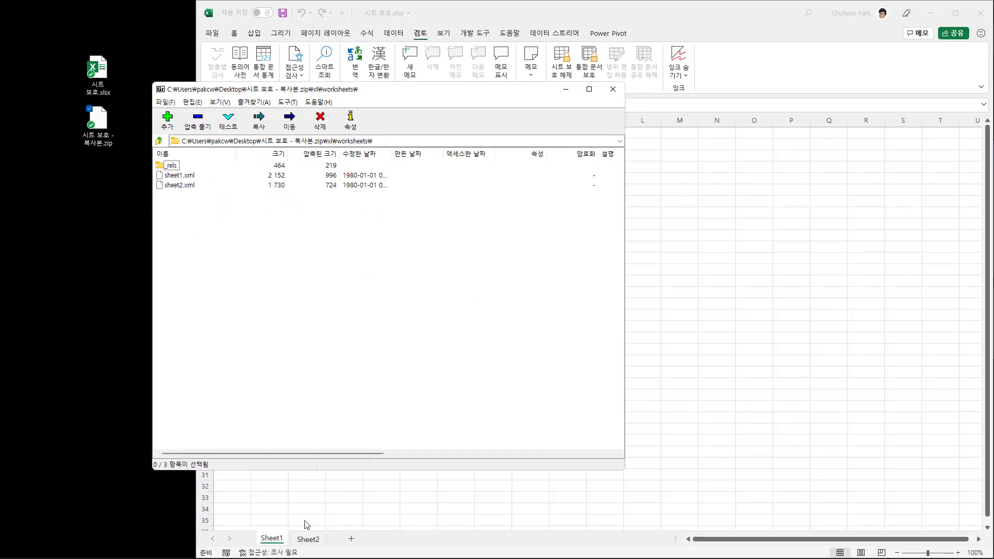
pyautogui.click(187, 178)
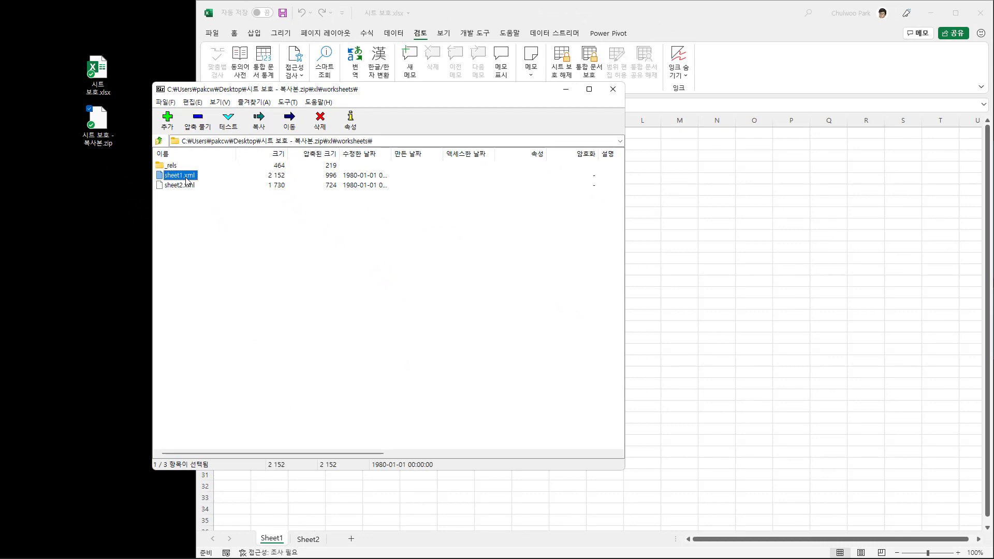
pyautogui.click(187, 187)
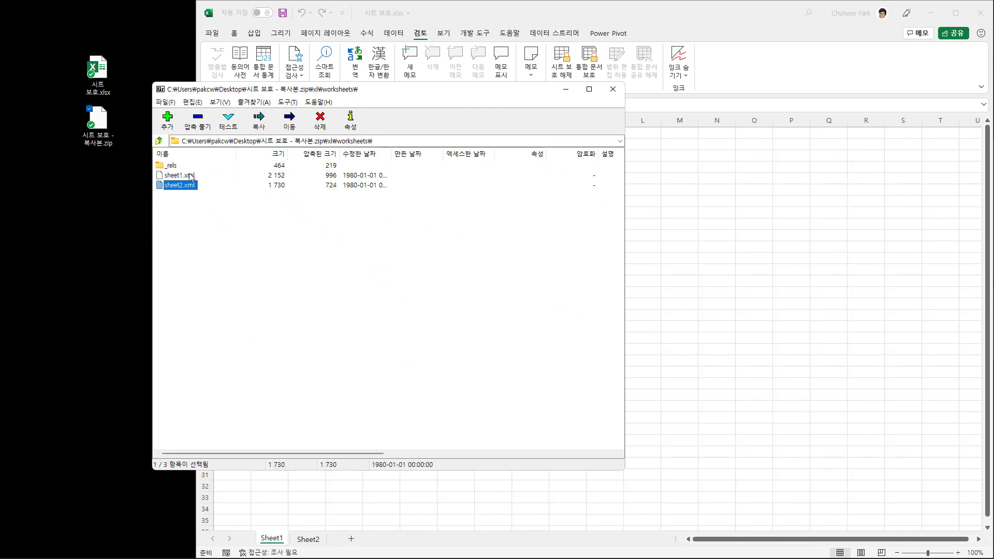
pyautogui.click(189, 176)
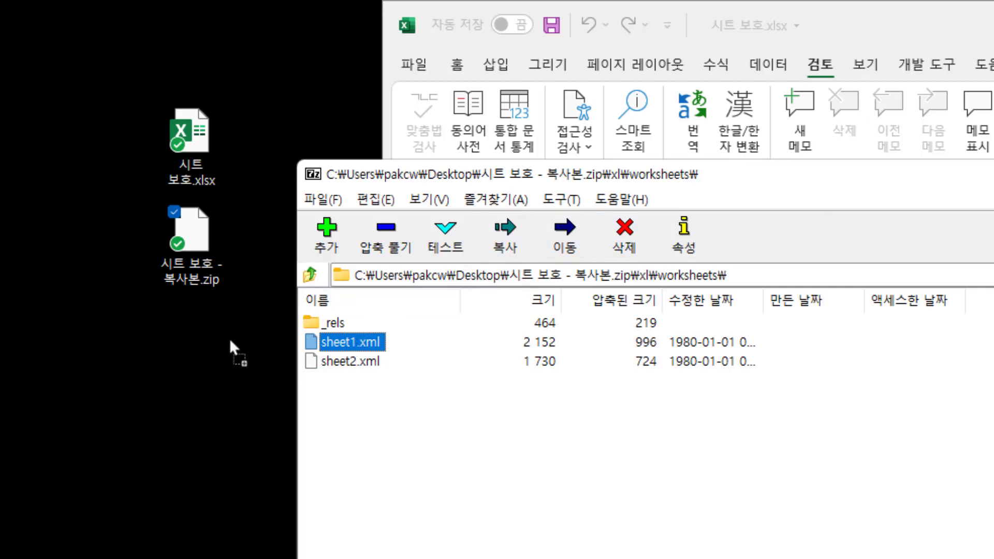
# Drag sheet1.xml out to the desktop and open it in EditPlus via 연결 프로그램.
pyautogui.moveTo(237, 339); pyautogui.dragTo(229, 338)
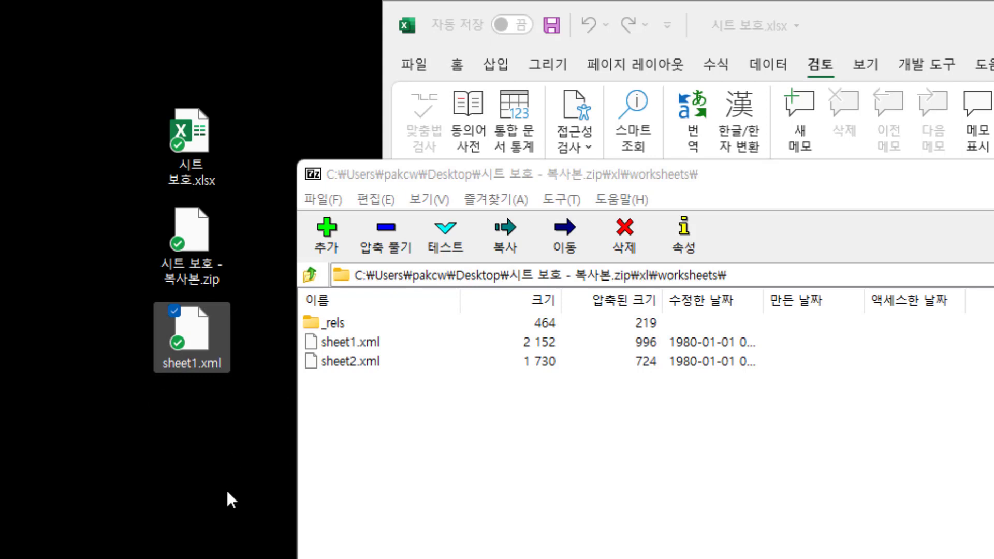
pyautogui.rightClick(203, 340)
pyautogui.moveTo(333, 432)
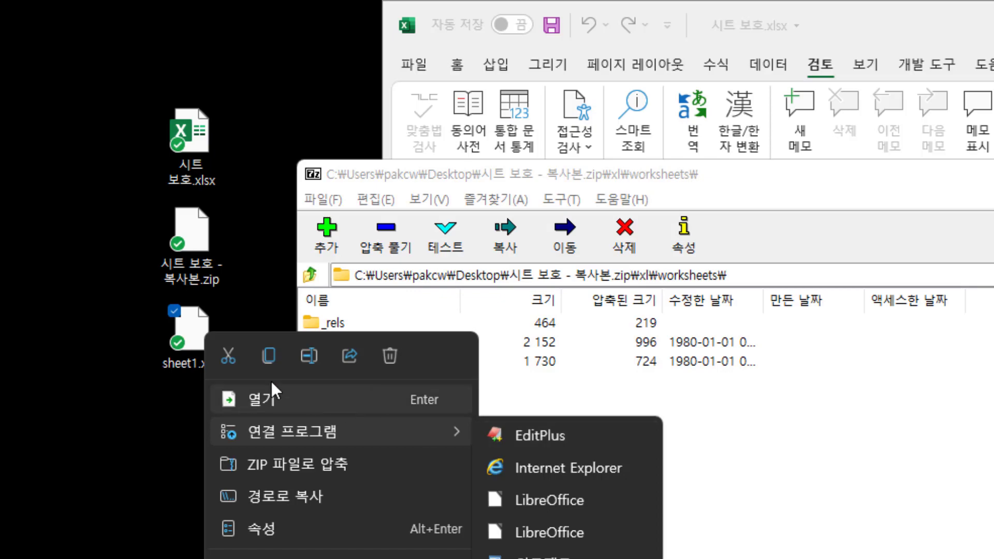
pyautogui.click(564, 431)
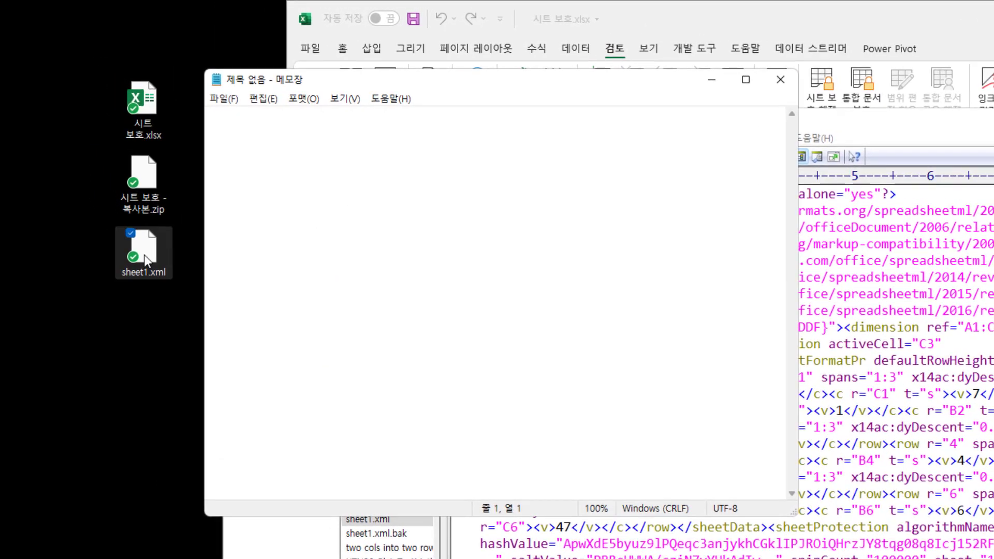
# Load sheet1.xml into Notepad and scroll to the sheetProtection element after sheetData.
pyautogui.moveTo(273, 228); pyautogui.dragTo(273, 228)
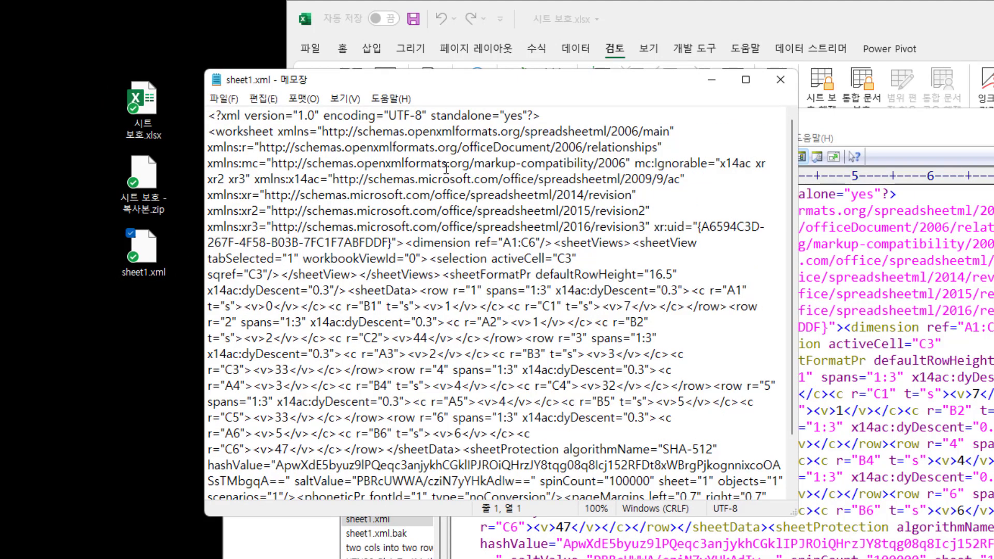
pyautogui.scroll(-2, 573, 299)
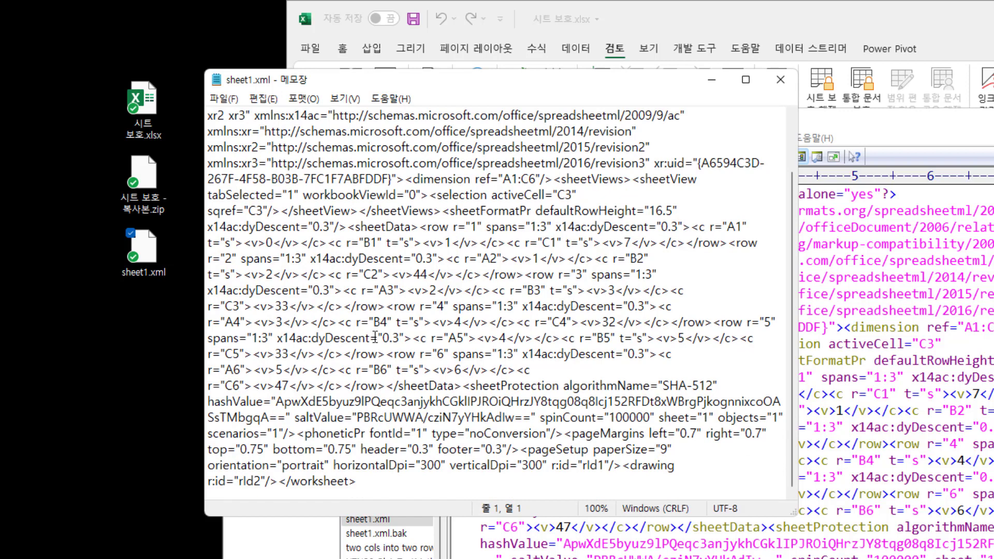
pyautogui.click(692, 10)
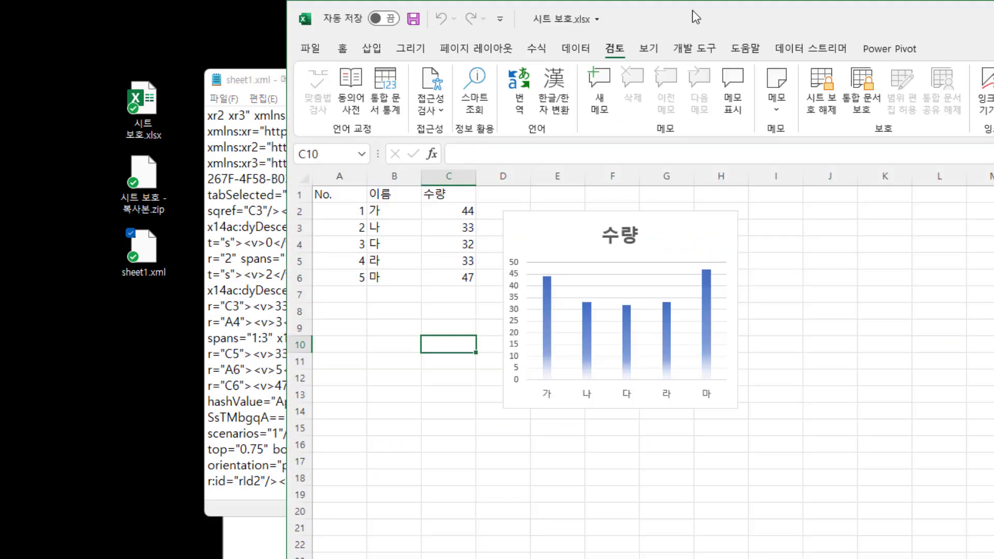
pyautogui.click(267, 83)
pyautogui.scroll(2, 368, 339)
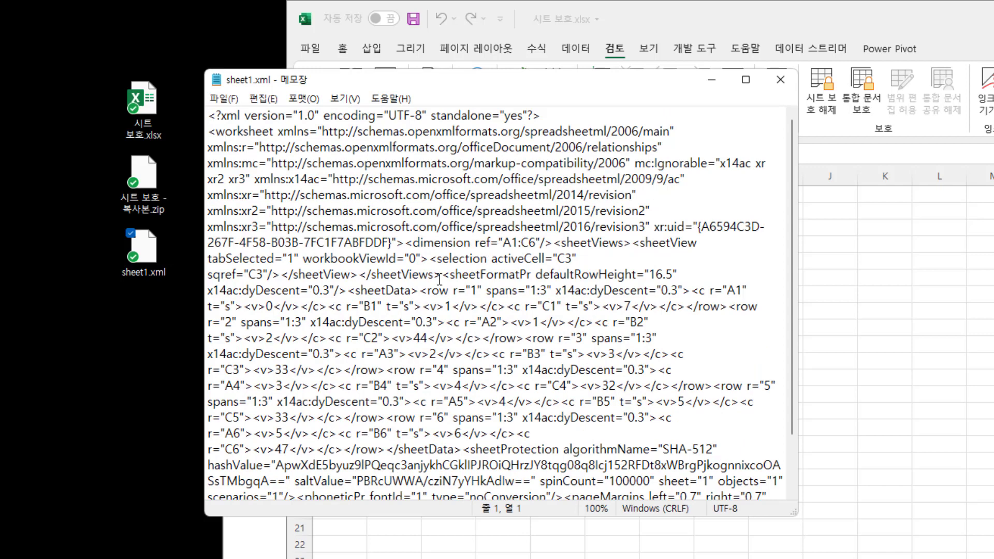
pyautogui.scroll(-1, 439, 279)
pyautogui.scroll(-1, 450, 337)
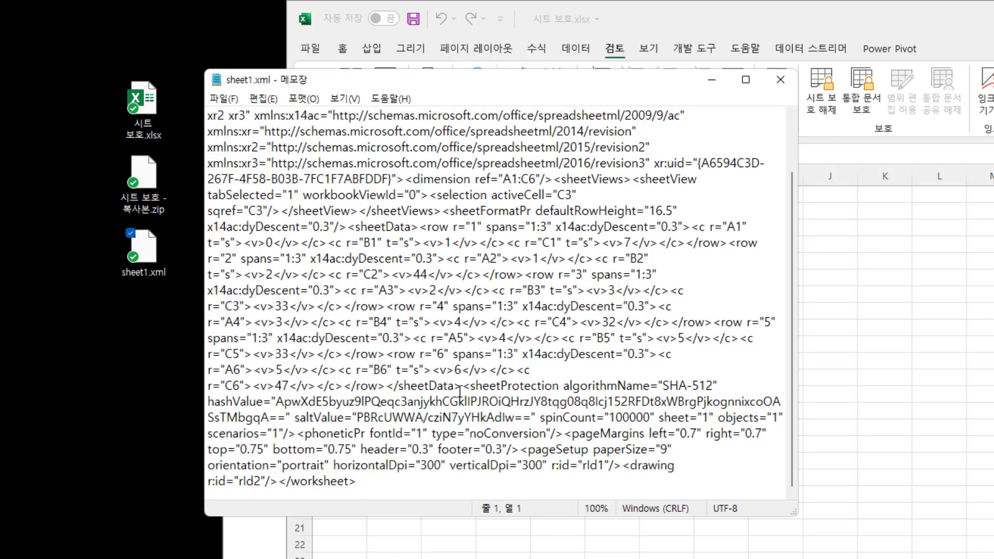
pyautogui.click(263, 98)
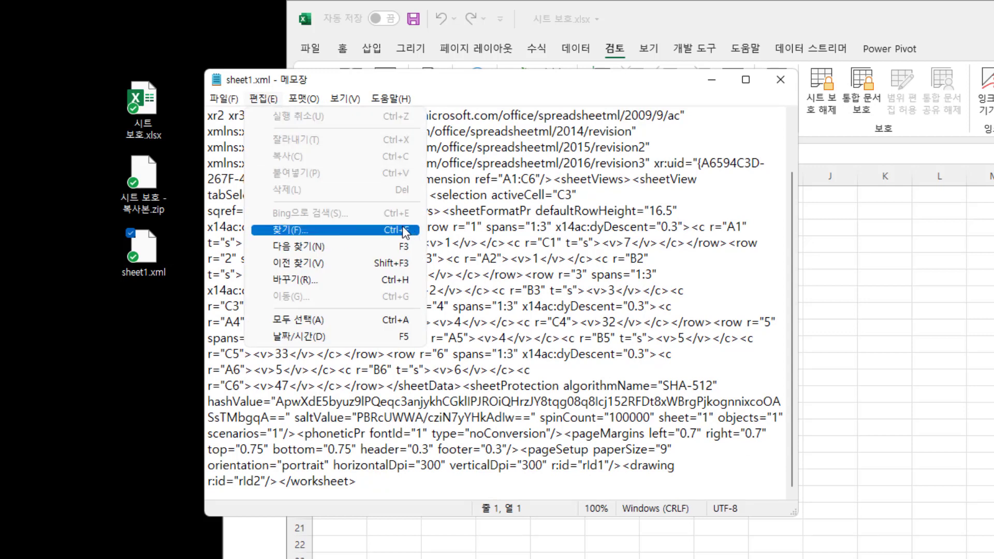
pyautogui.click(552, 401)
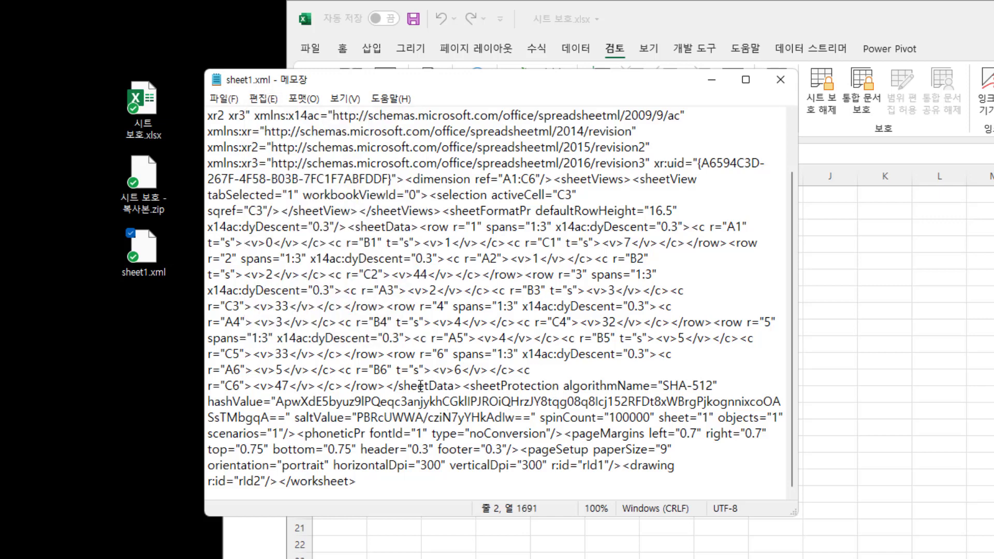
# Select and delete the whole <sheetProtection … /> element, then save and close sheet1.xml.
pyautogui.moveTo(470, 385); pyautogui.dragTo(557, 386)
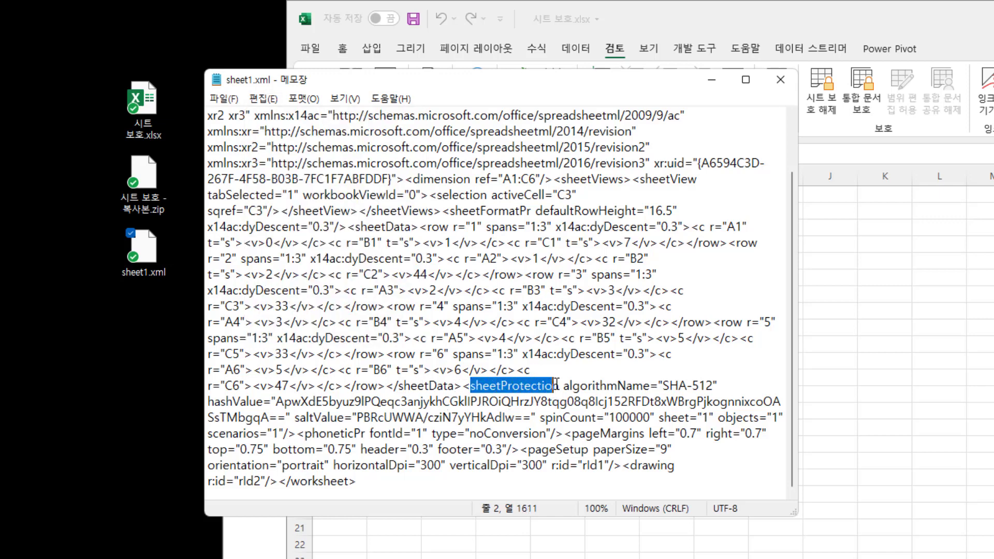
pyautogui.click(598, 417)
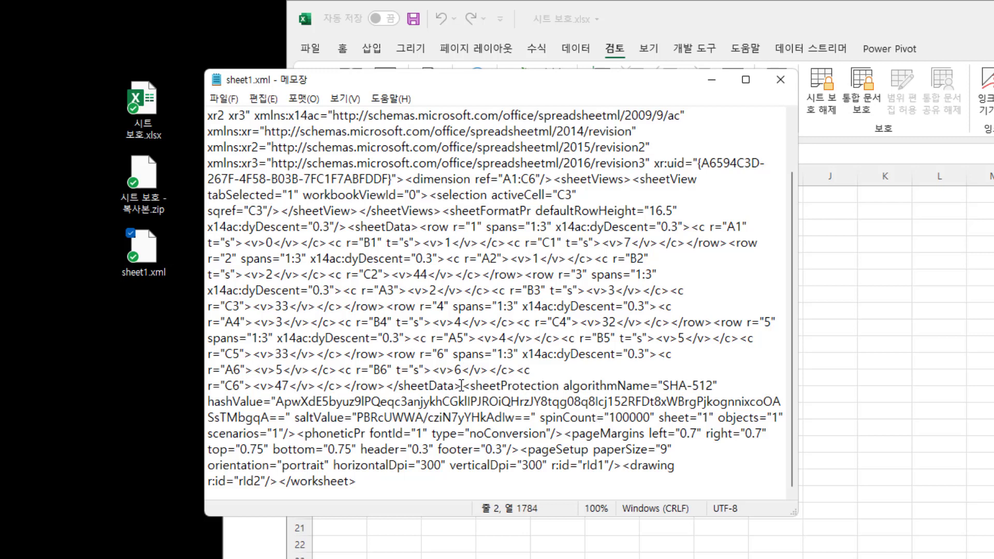
pyautogui.moveTo(462, 386)
pyautogui.mouseDown()
pyautogui.moveTo(495, 387)
pyautogui.moveTo(310, 418)
pyautogui.moveTo(296, 435)
pyautogui.mouseUp()
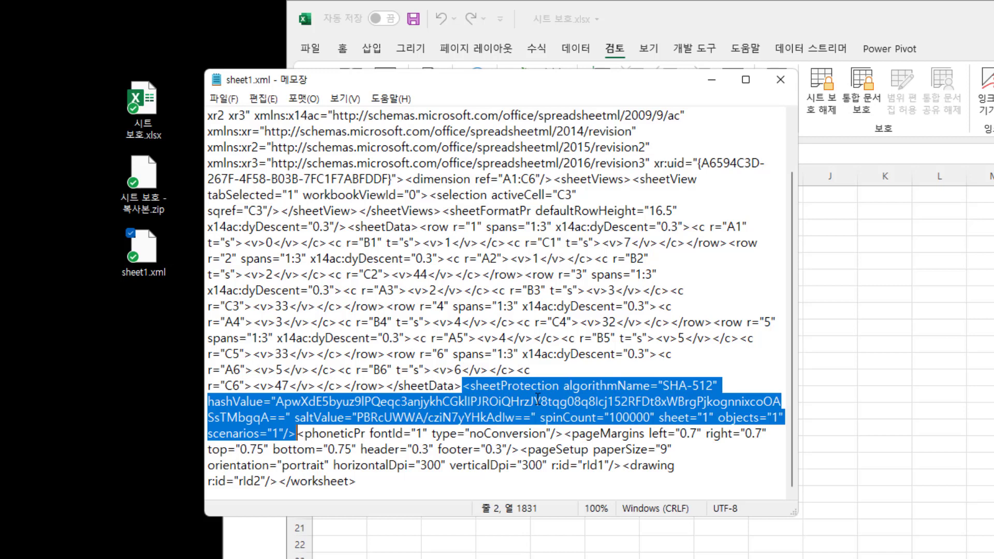
pyautogui.press('Delete')
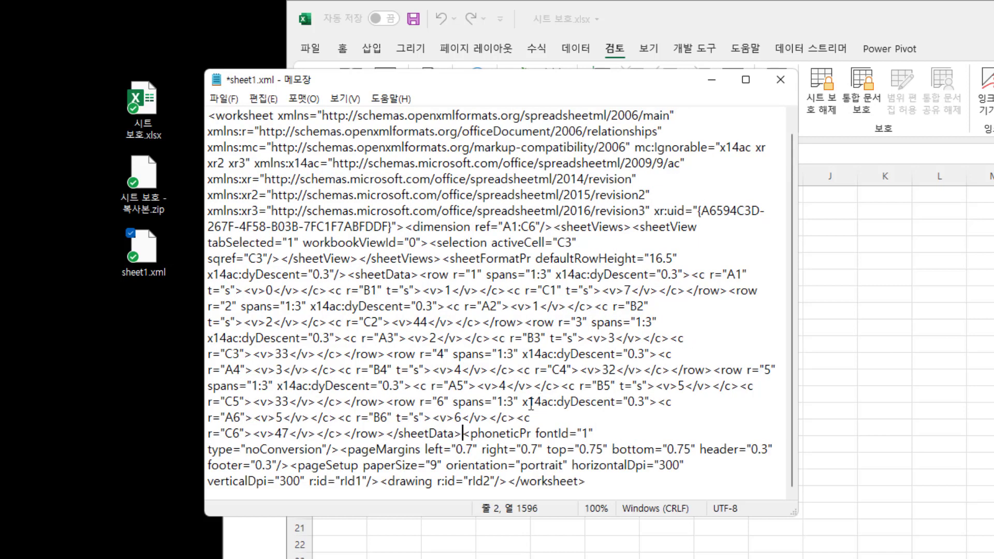
pyautogui.click(781, 80)
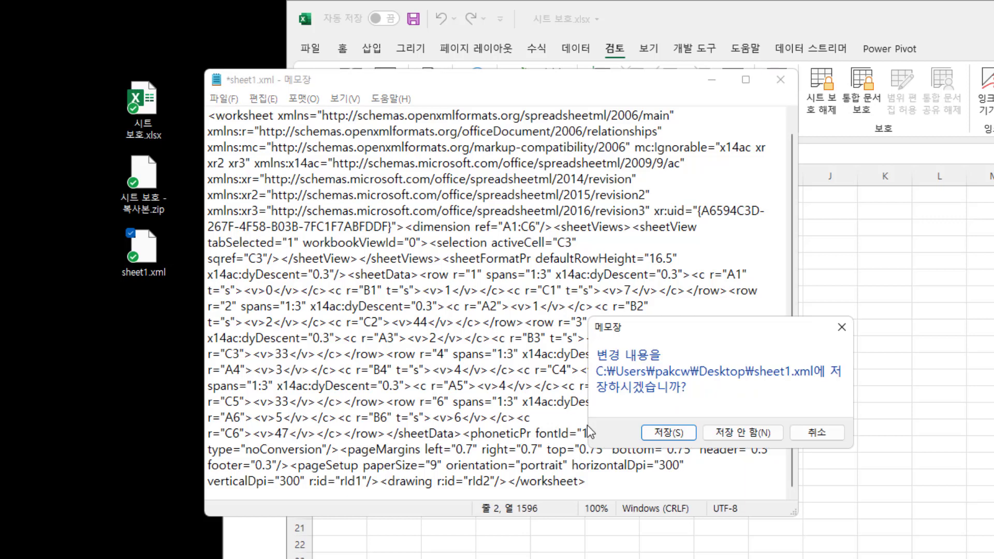
pyautogui.press('Return')
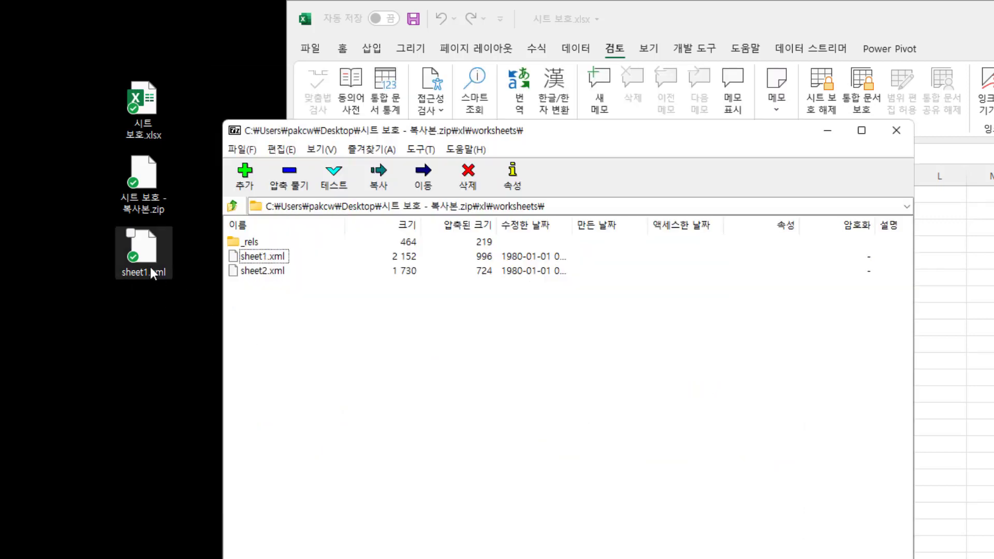
# Copy the edited sheet1.xml into the archive's worksheets folder, confirm replacement, and close 7-Zip.
pyautogui.moveTo(148, 264); pyautogui.dragTo(309, 266)
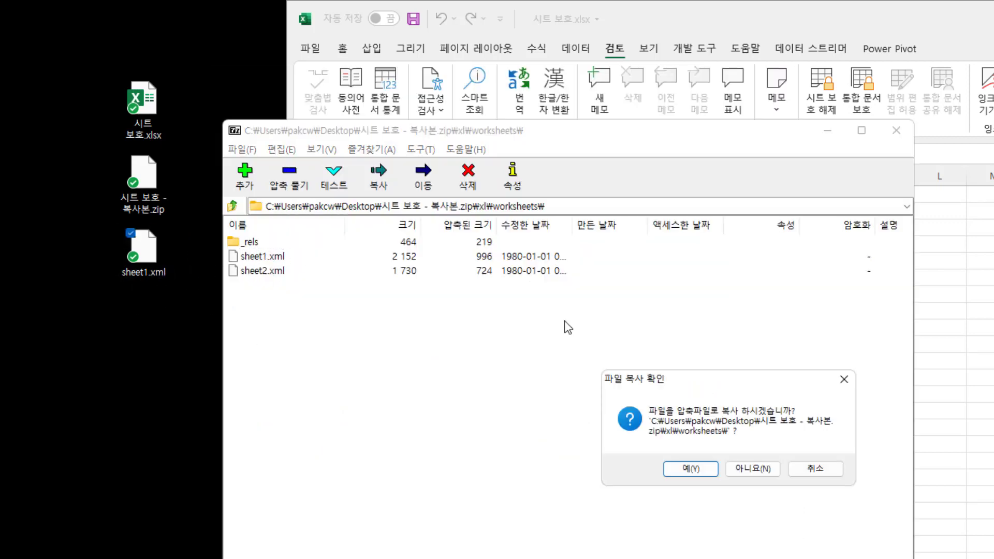
pyautogui.click(699, 468)
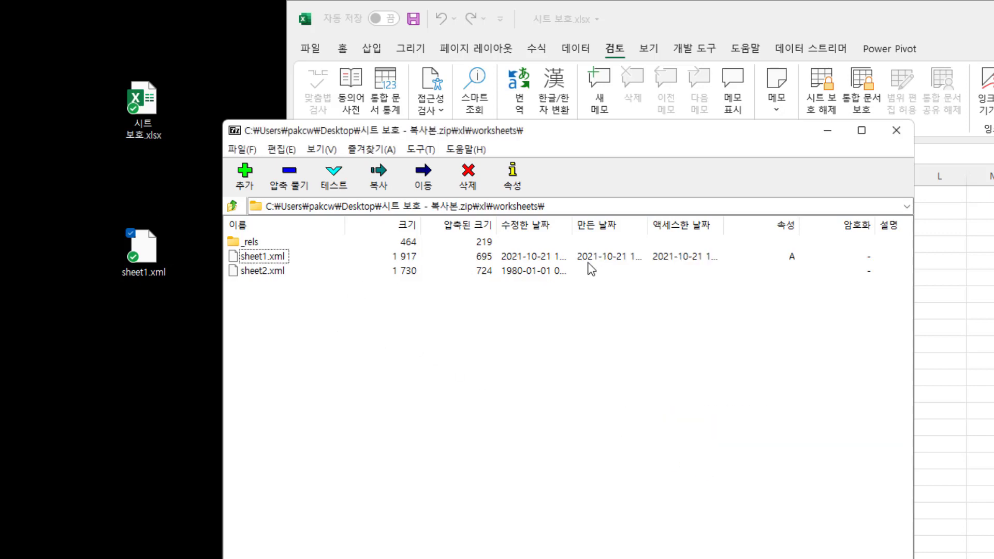
pyautogui.click(896, 130)
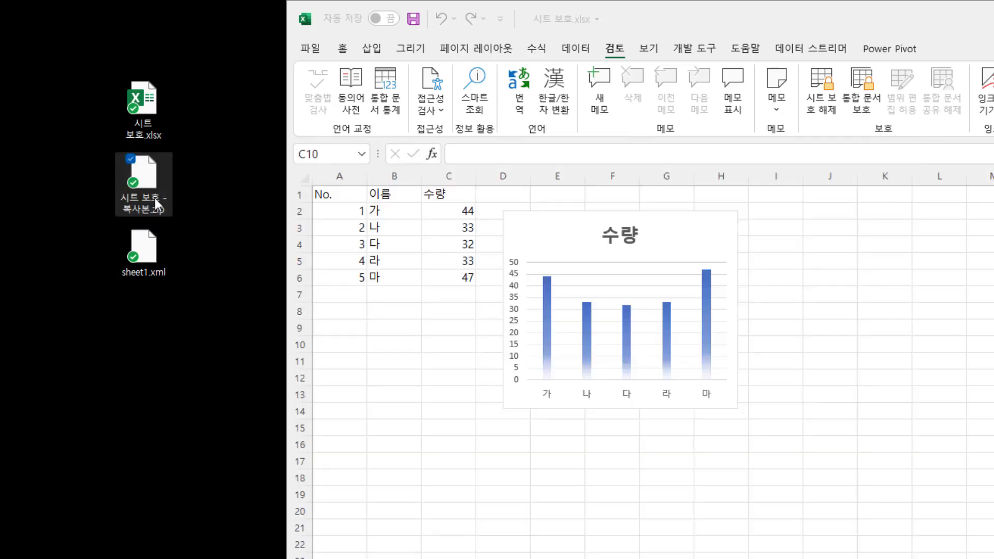
# Change the copy's .zip extension to xlsx, accepting the rename warning.
pyautogui.click(159, 210)
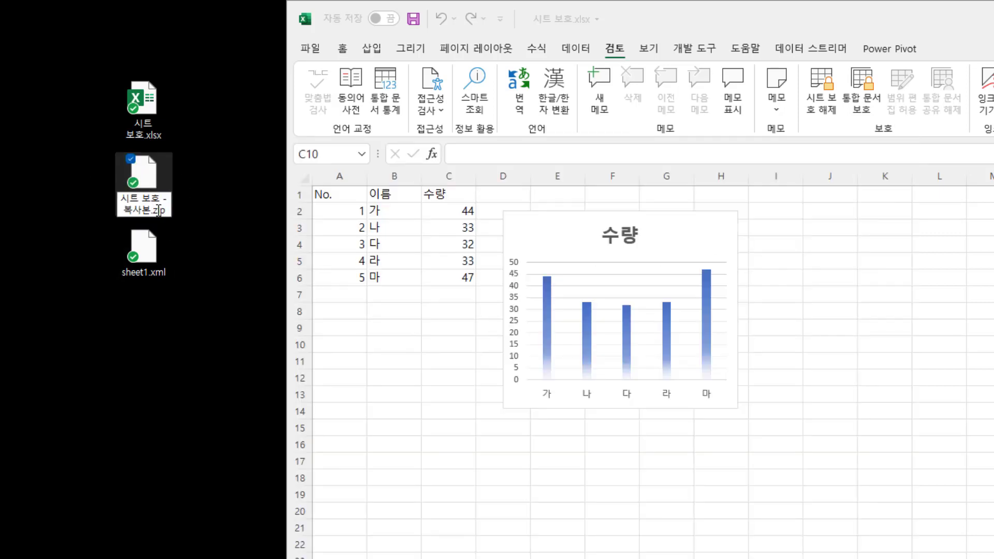
pyautogui.write('ㅌ')
pyautogui.press('BackSpace')
pyautogui.press('BackSpace')
pyautogui.press('BackSpace')
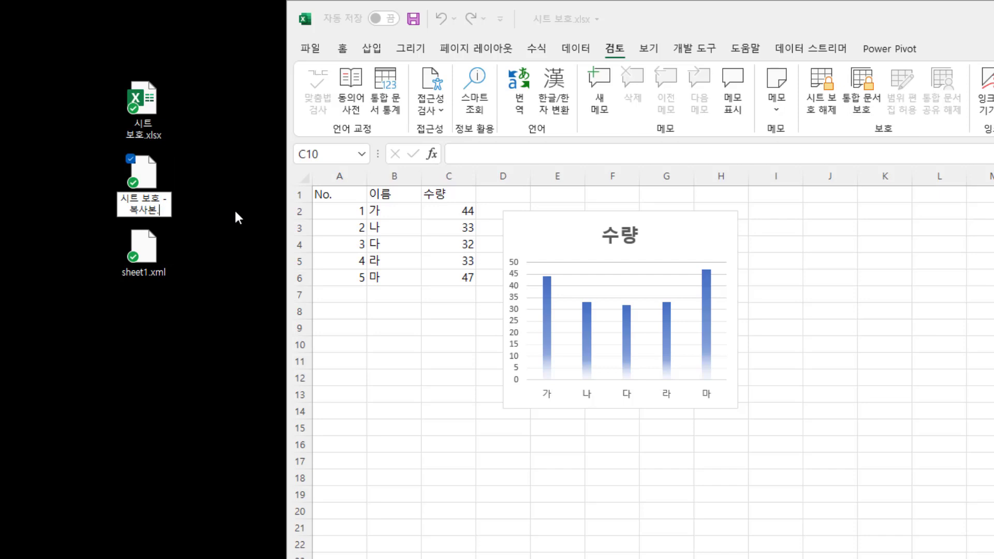
pyautogui.write('xlsx')
pyautogui.press('Return')
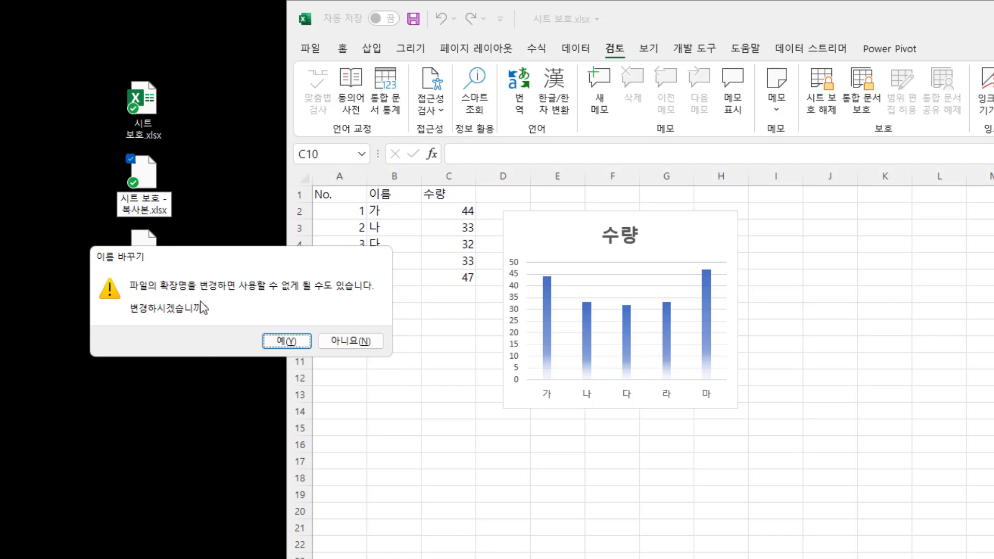
pyautogui.click(271, 343)
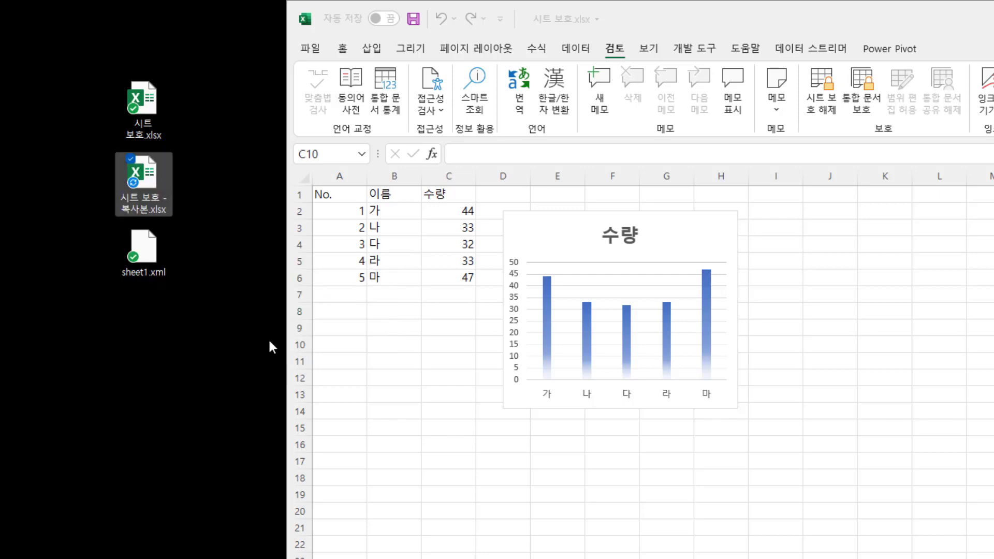
# Open 시트 보호 - 복사본.xlsx and select cells in the 수량 column to test editing.
pyautogui.doubleClick(145, 185)
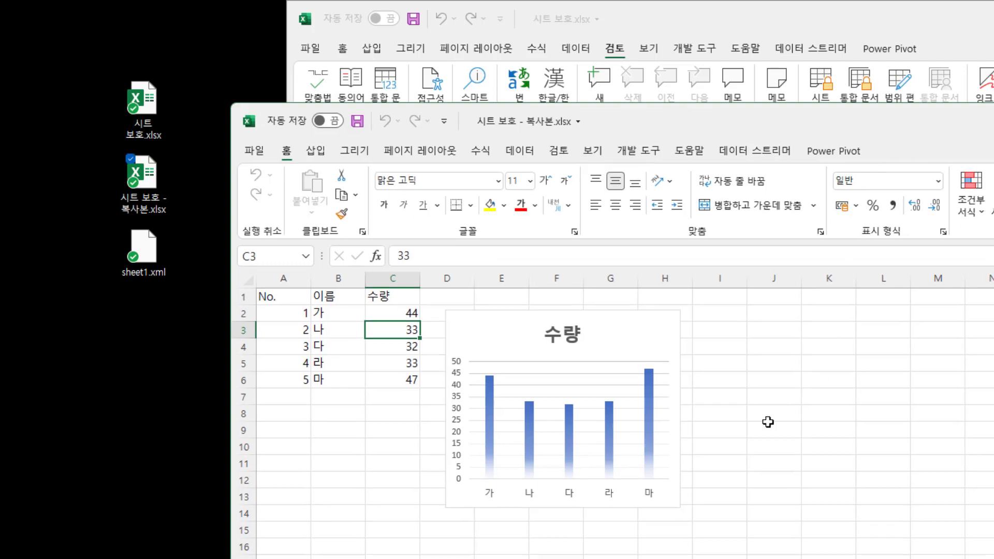
pyautogui.click(377, 369)
pyautogui.click(371, 411)
# Drag the 수량 chart down and to the right, then show the copy's 검토 protection commands.
pyautogui.click(402, 368)
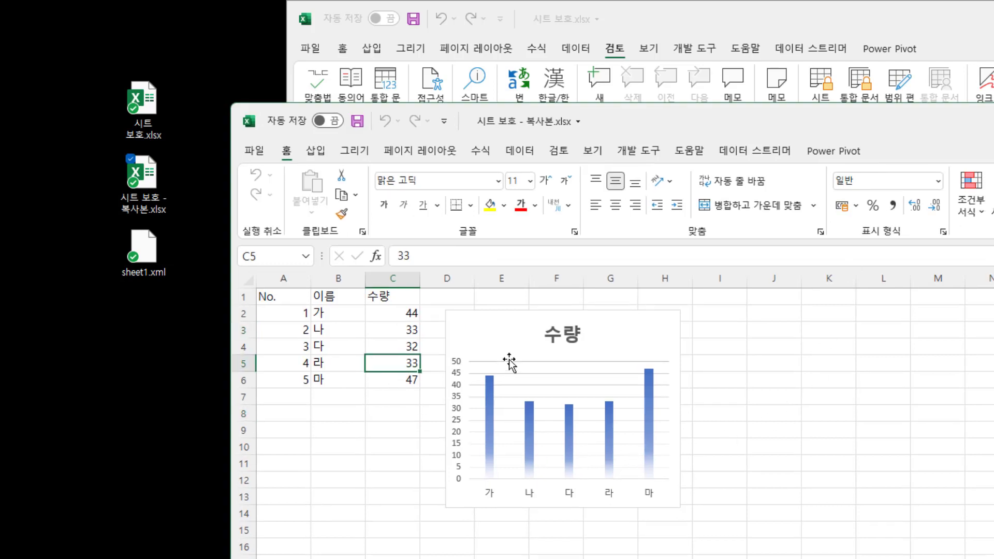
pyautogui.moveTo(510, 363); pyautogui.dragTo(546, 394)
pyautogui.click(324, 365)
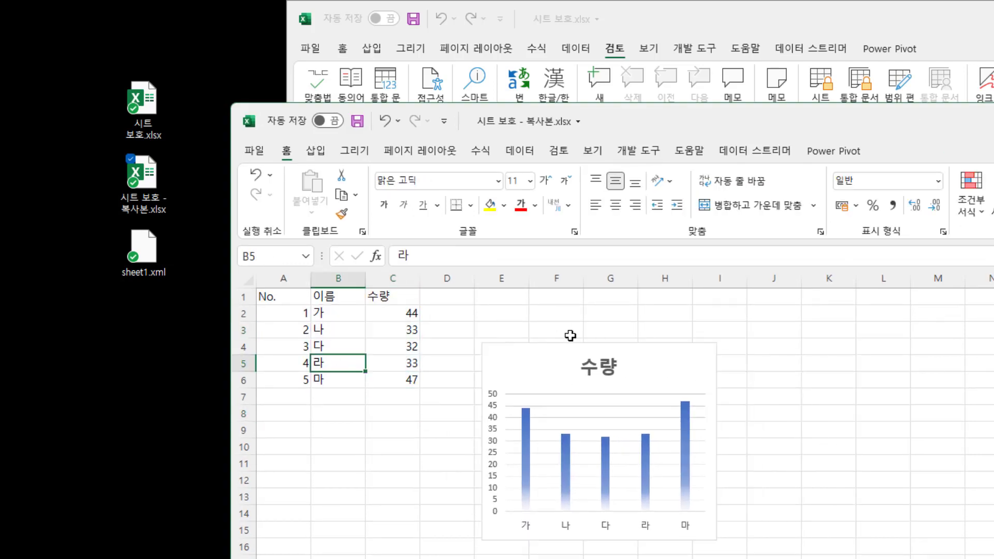
pyautogui.click(443, 151)
pyautogui.click(557, 151)
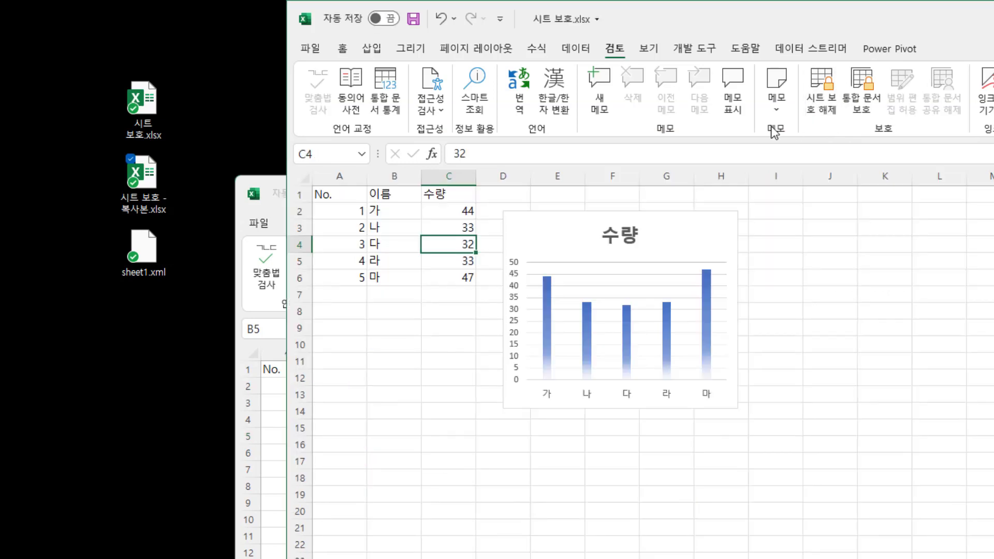
# Switch between the copy and the original 시트 보호.xlsx to compare their sheet protection status.
pyautogui.click(283, 200)
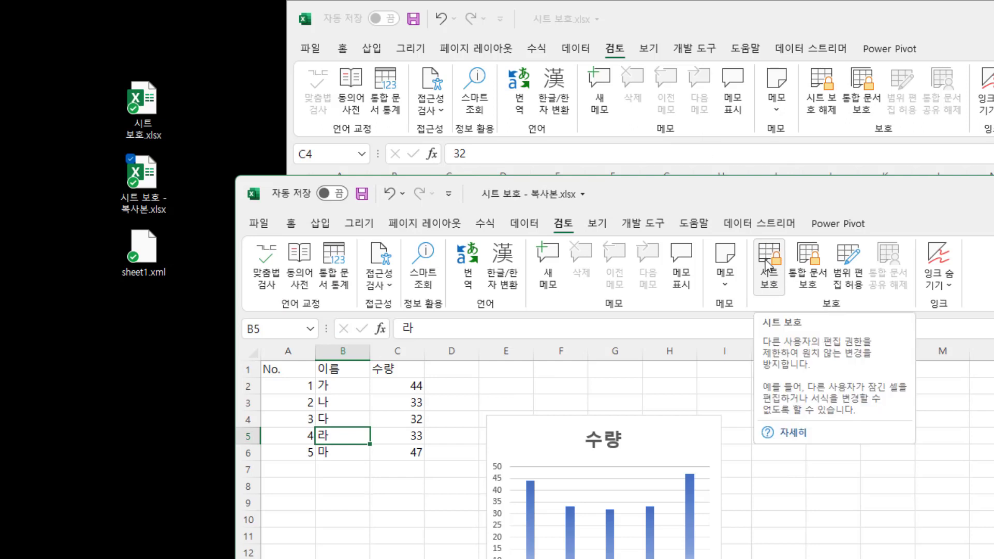
pyautogui.click(912, 29)
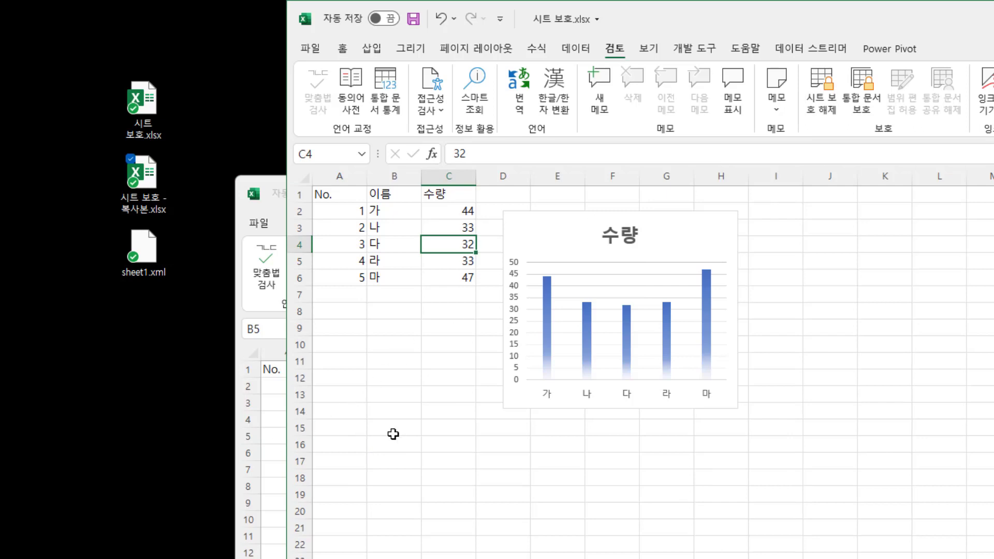
pyautogui.click(279, 466)
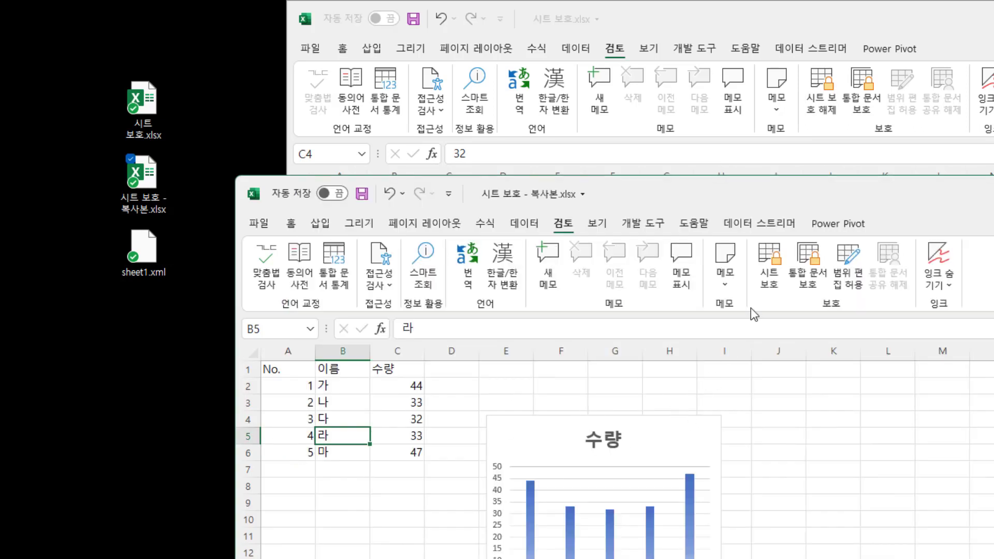